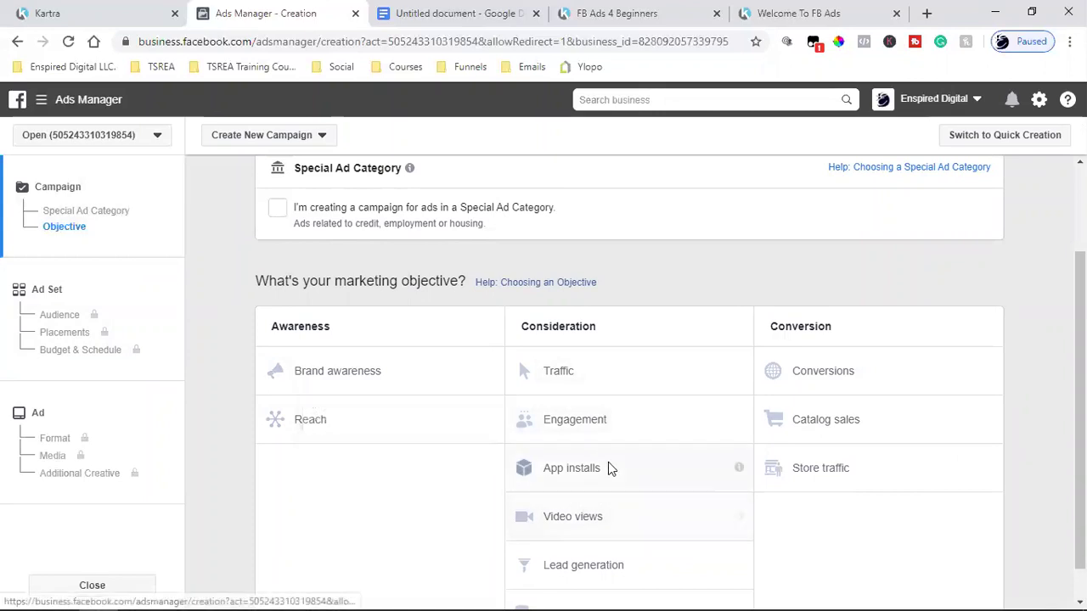
Pick Traffic from the Consideration objectives for the new campaign
{"action": "scroll", "coordinate": [608, 462], "scroll_direction": "down", "scroll_amount": 1}
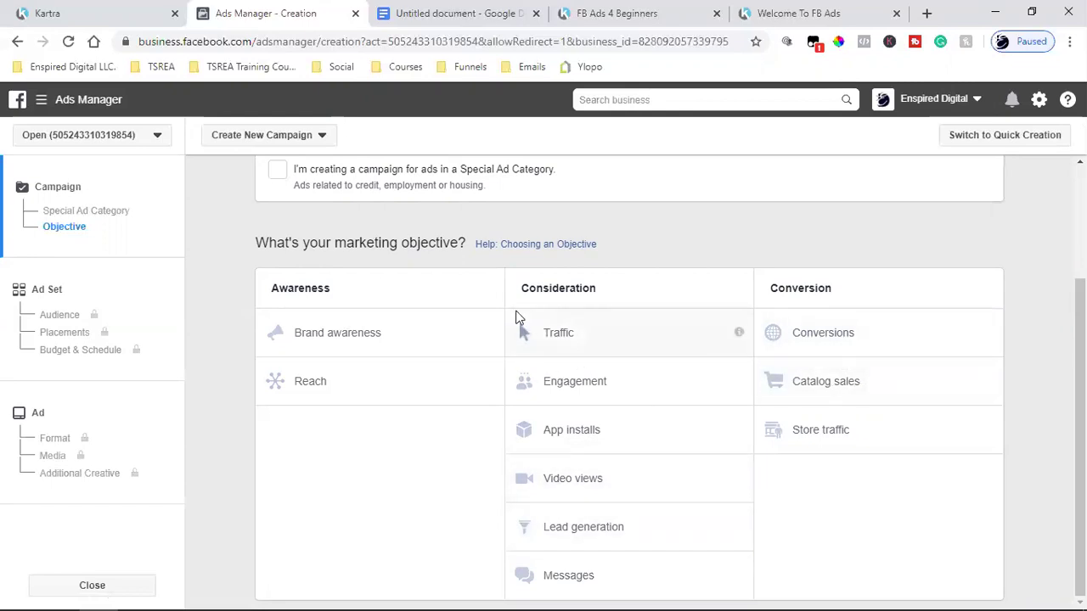
{"action": "left_click", "coordinate": [617, 344]}
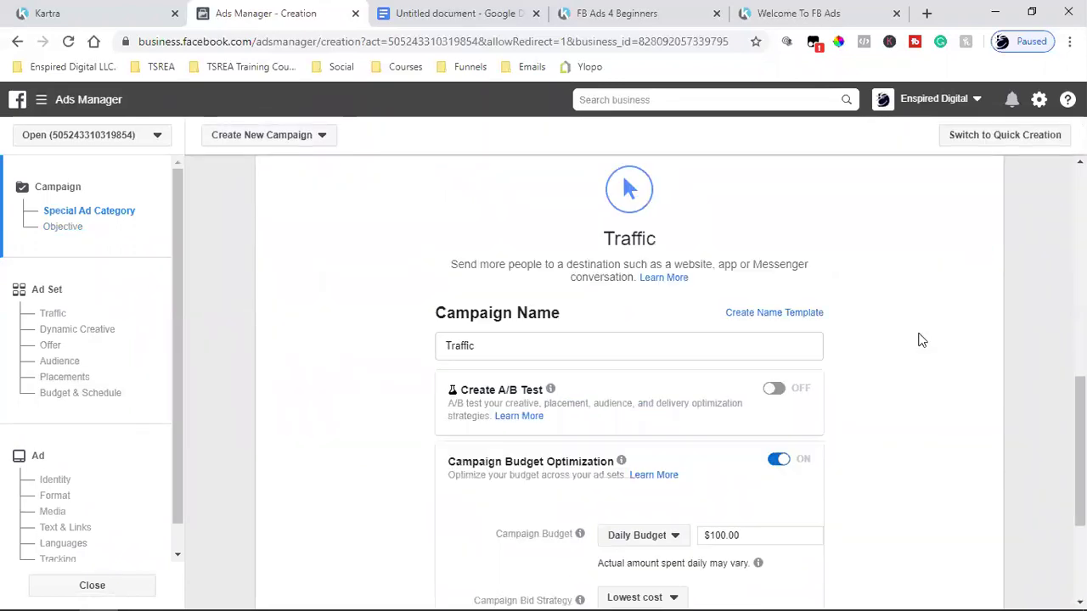
Turn off Campaign Budget Optimization and move on to the US - 18+ ad set's audience settings
{"action": "left_click", "coordinate": [775, 464]}
{"action": "left_click", "coordinate": [643, 529]}
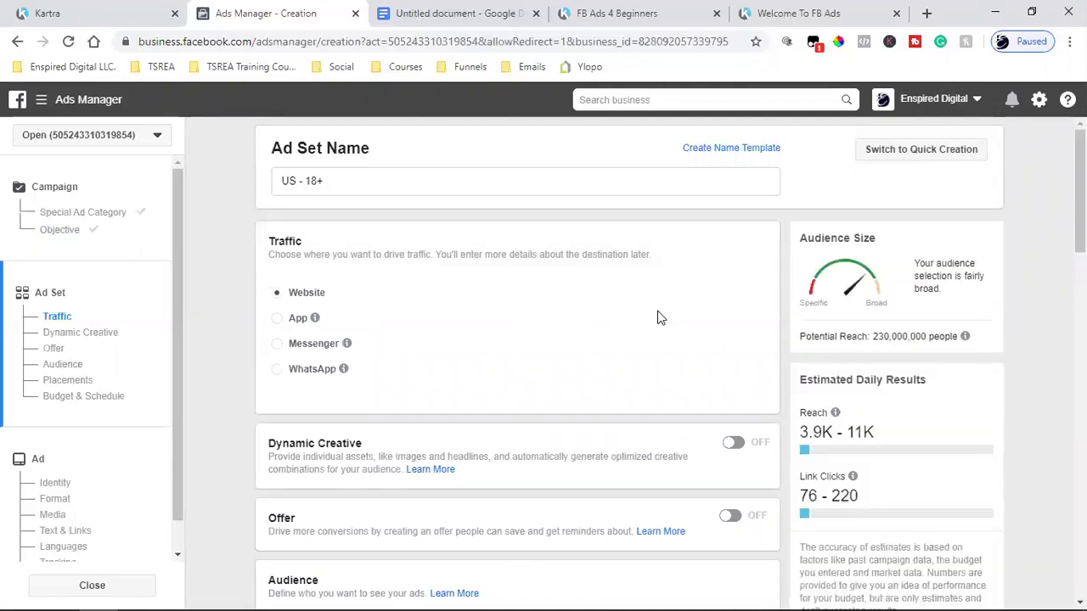
{"action": "scroll", "coordinate": [657, 315], "scroll_direction": "down", "scroll_amount": 5}
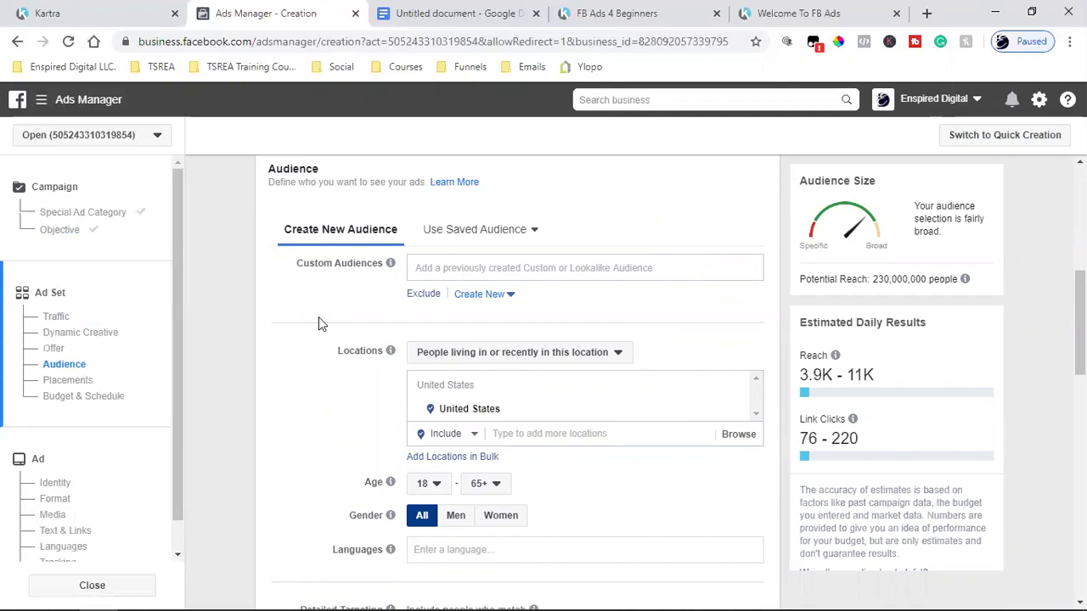
Open Detailed Targeting, then write 'Interest' as item 1 in the targeting notes doc
{"action": "scroll", "coordinate": [321, 326], "scroll_direction": "down", "scroll_amount": 4}
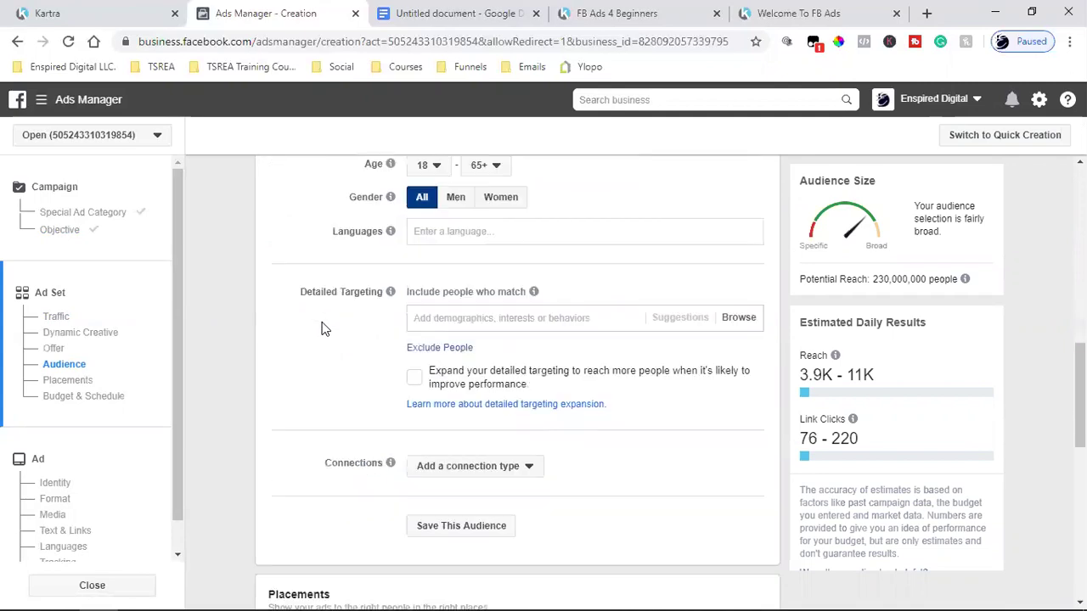
{"action": "left_click", "coordinate": [456, 318]}
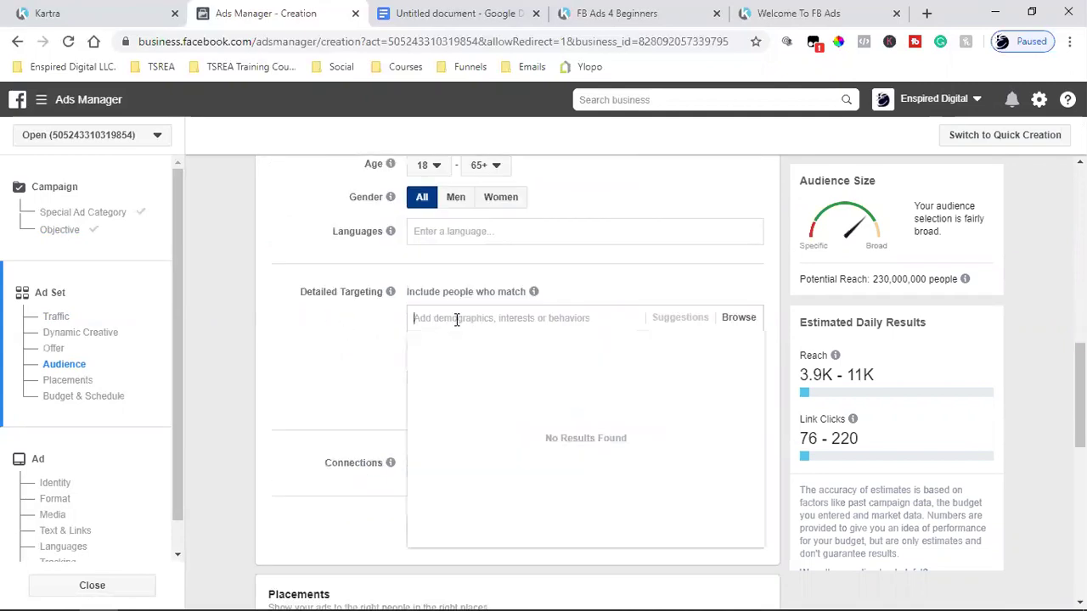
{"action": "left_click", "coordinate": [318, 329]}
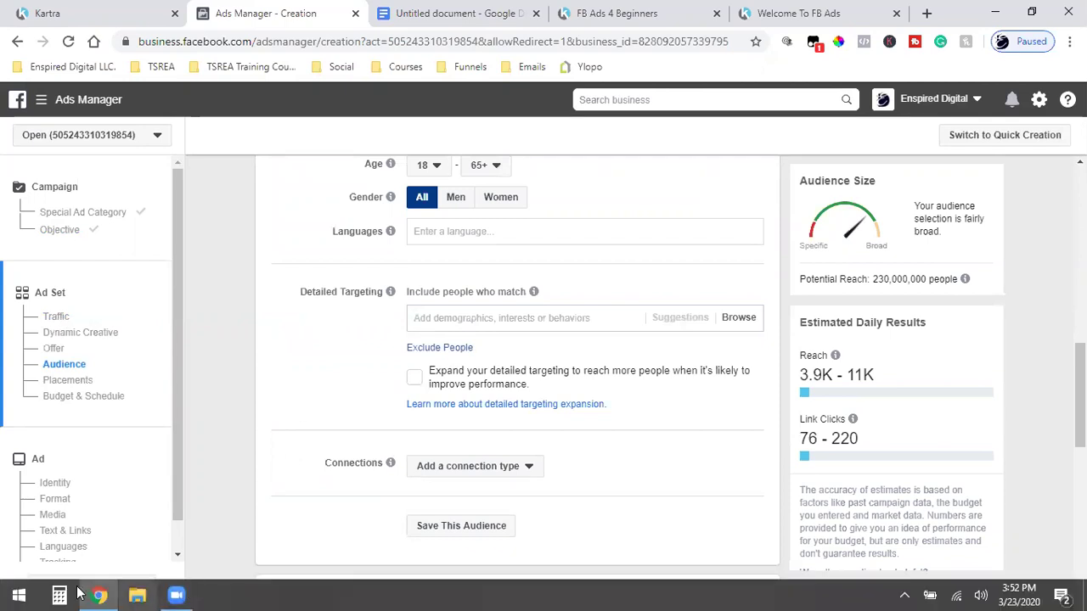
{"action": "left_click", "coordinate": [428, 10]}
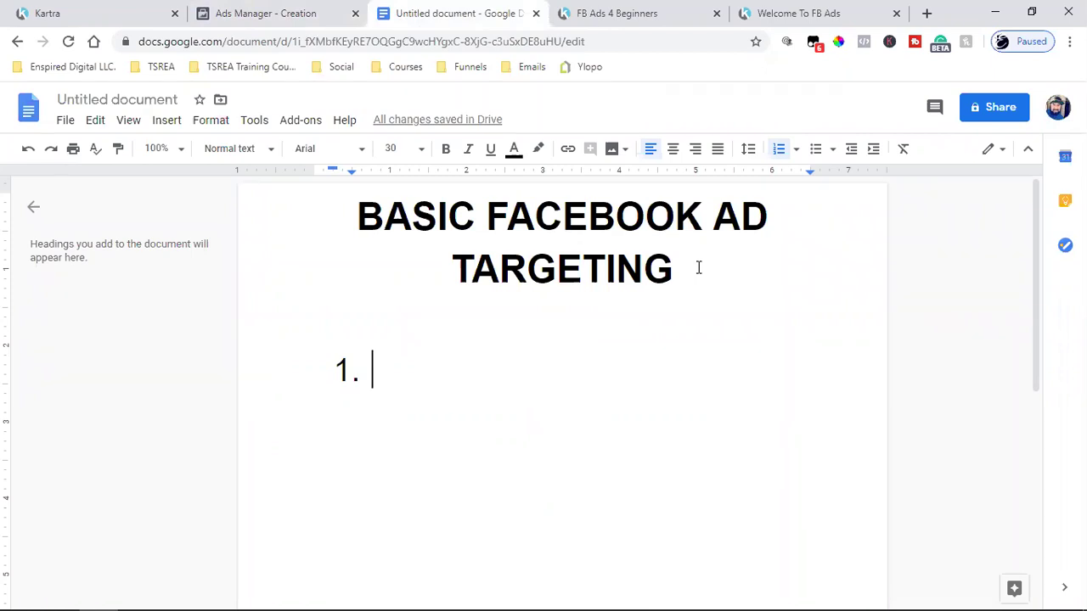
{"action": "type", "text": "Interest"}
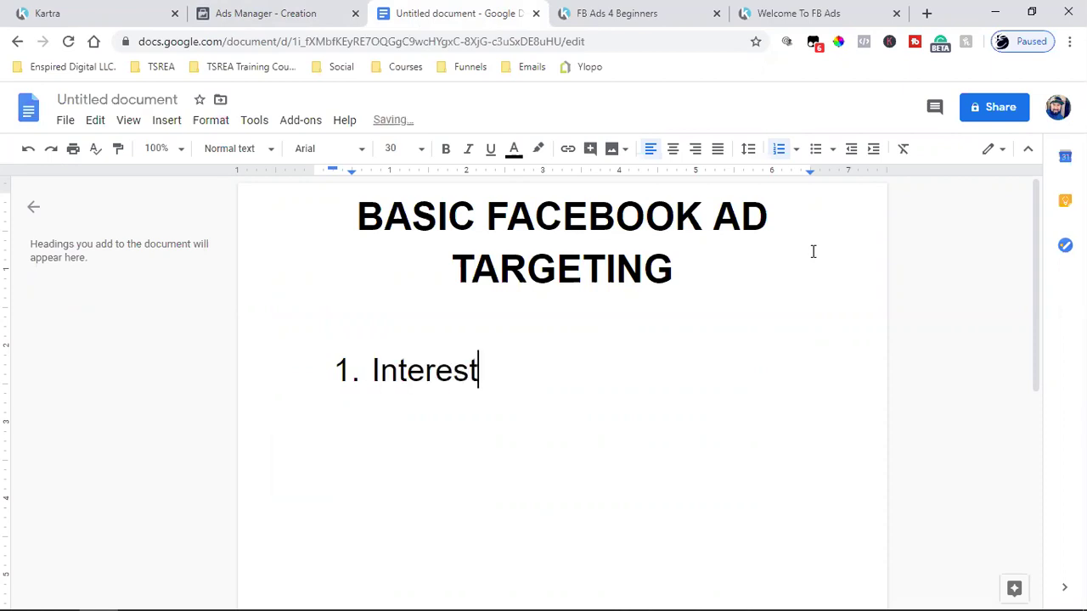
Search 'dog' in Detailed Targeting and add the Dogs interest, narrowing reach to 98,000,000
{"action": "left_click", "coordinate": [280, 10]}
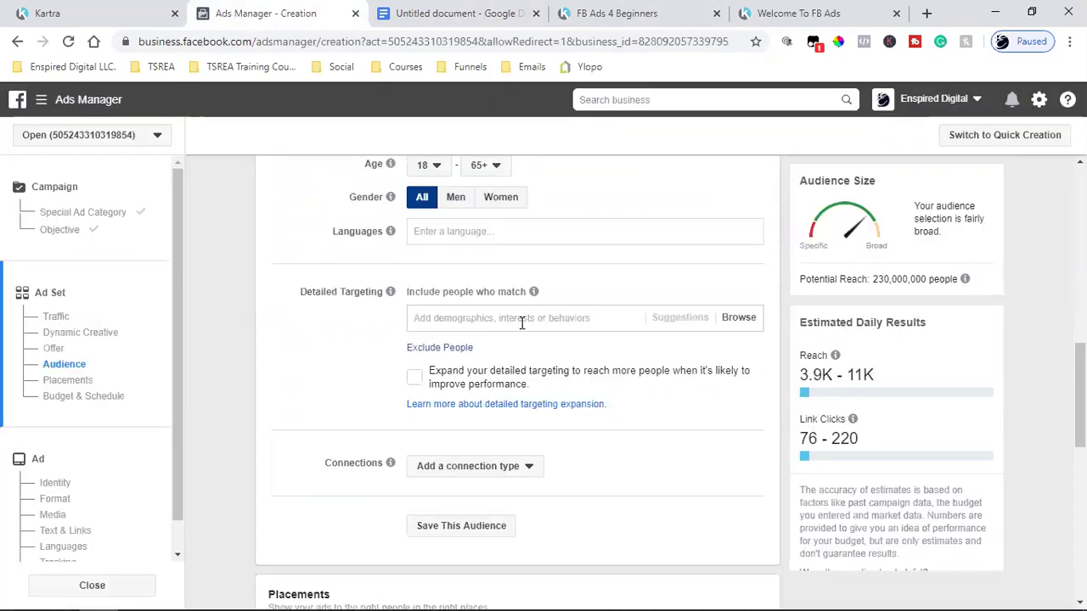
{"action": "left_click", "coordinate": [499, 321]}
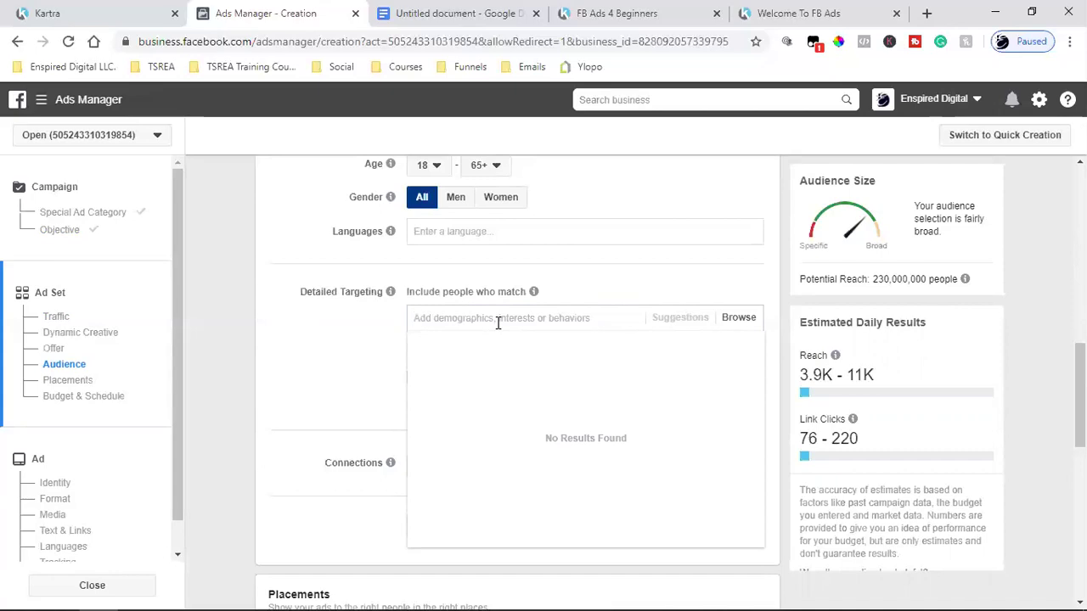
{"action": "type", "text": "dog"}
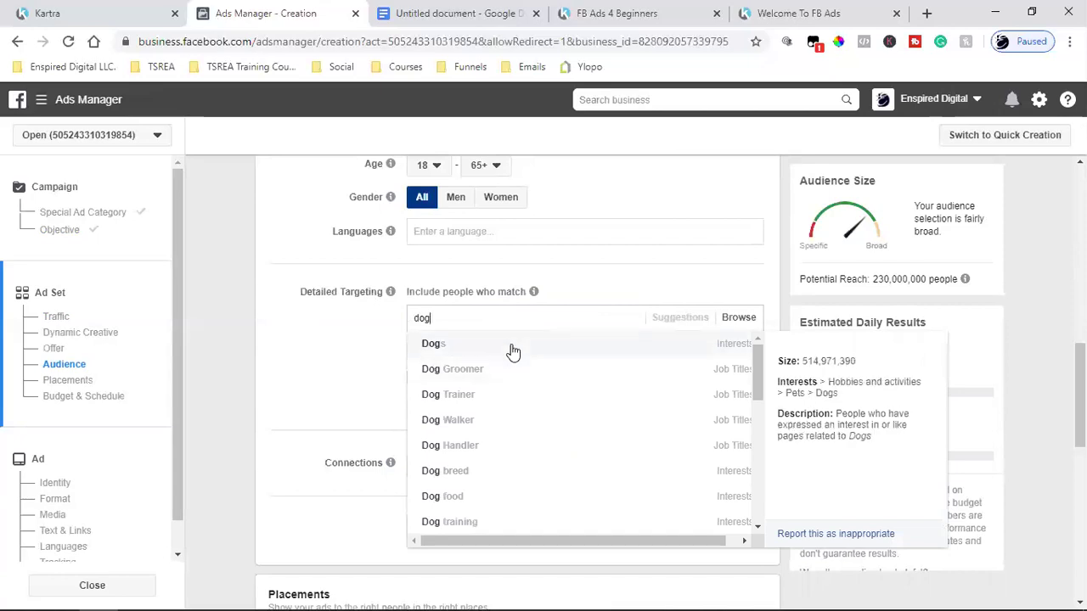
{"action": "left_click", "coordinate": [510, 348]}
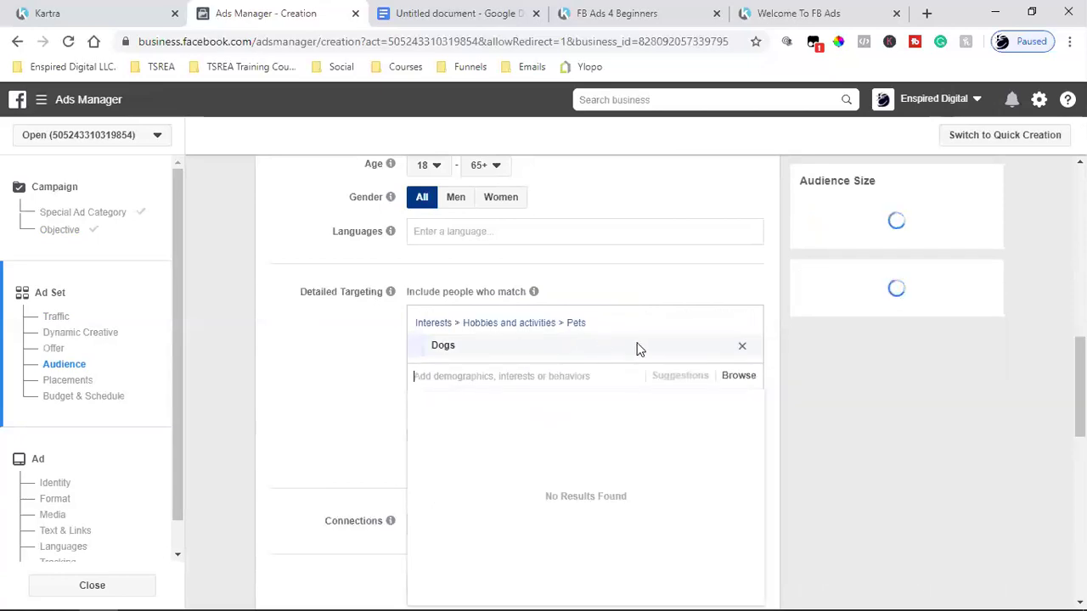
{"action": "left_click", "coordinate": [360, 353]}
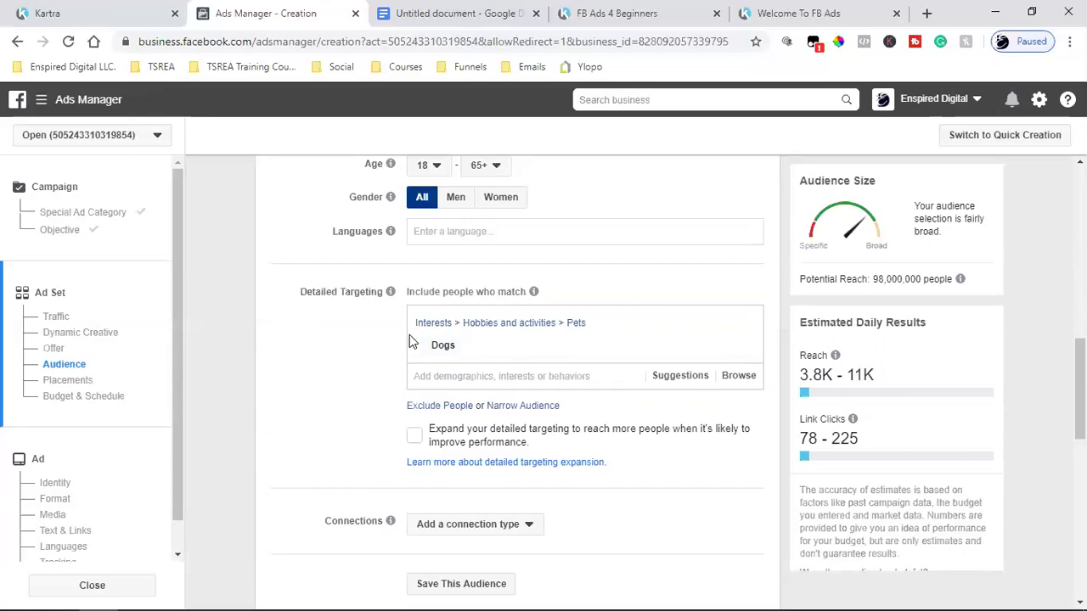
{"action": "mouse_move", "coordinate": [453, 349]}
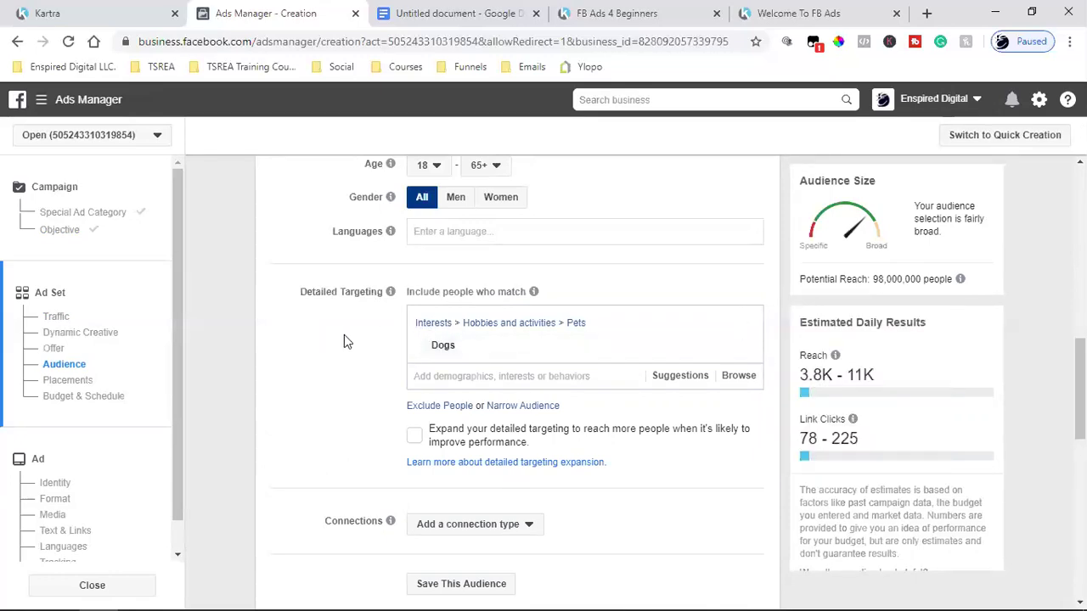
Add '2. Job Title' below Interest in the Google Doc targeting list
{"action": "left_click", "coordinate": [488, 13]}
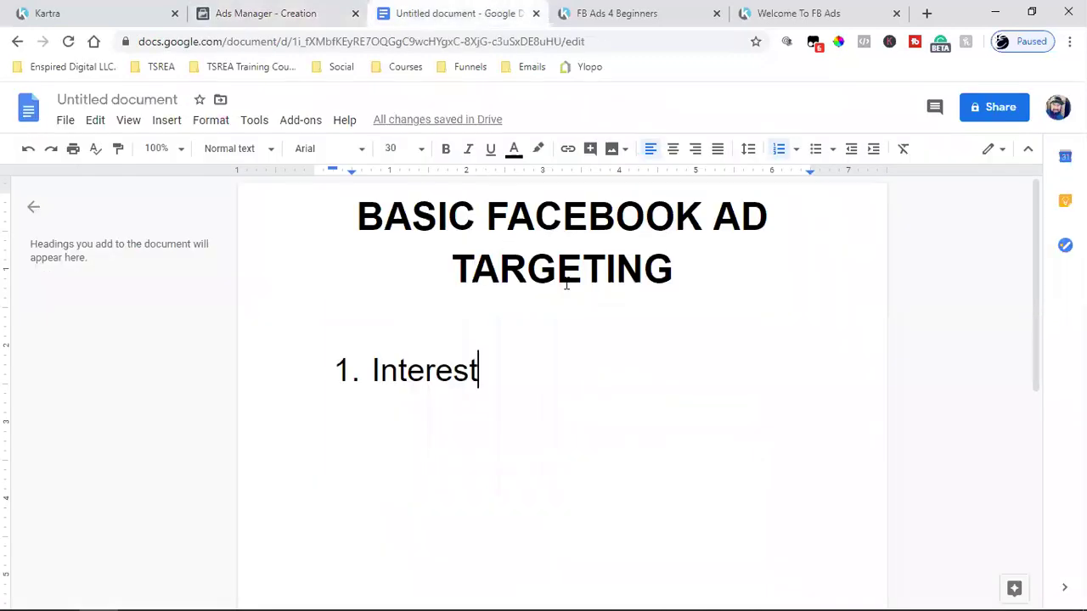
{"action": "key", "text": "Return"}
{"action": "key", "text": "Return"}
{"action": "type", "text": "2"}
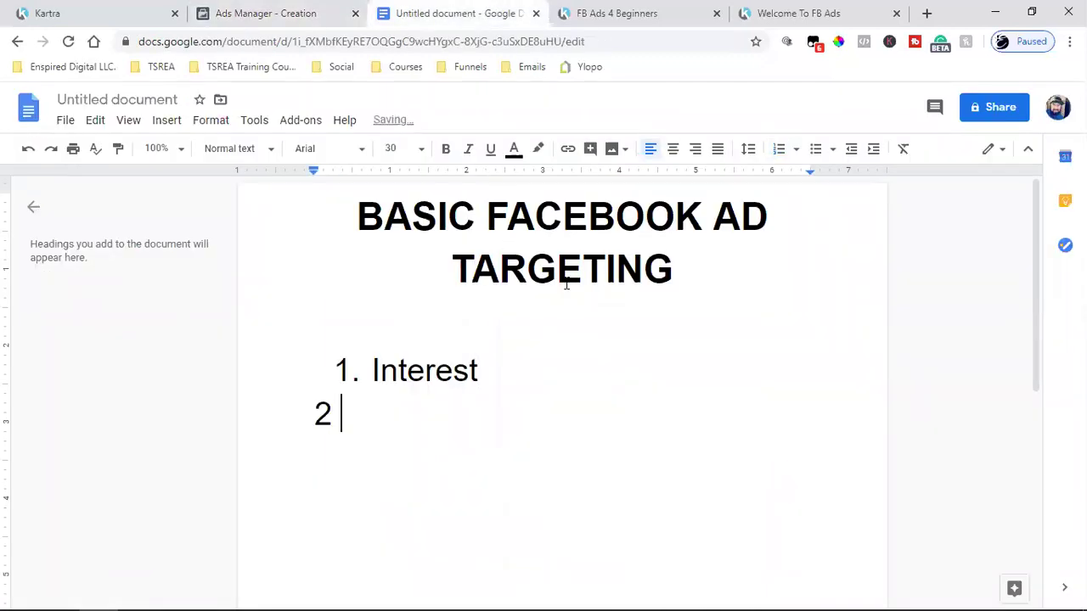
{"action": "key", "text": "BackSpace"}
{"action": "type", "text": "."}
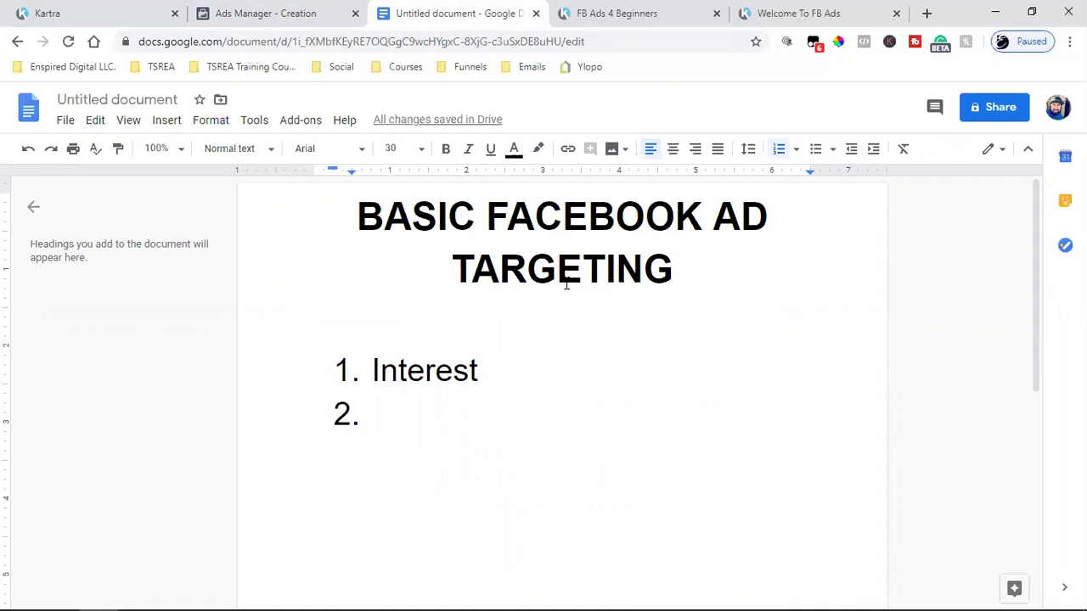
{"action": "type", "text": "Job Title"}
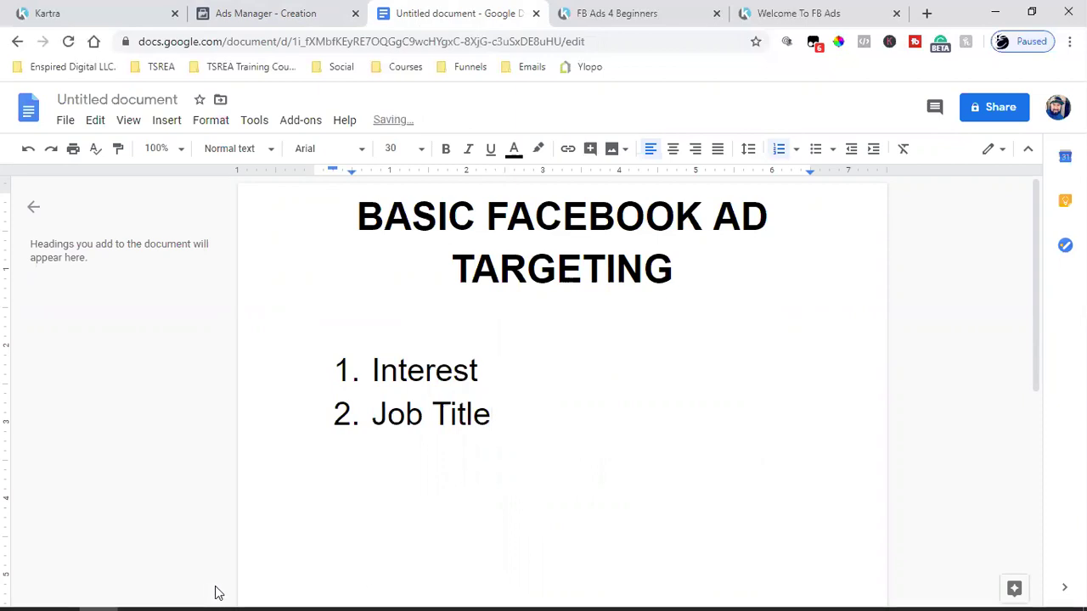
Replace the Dogs interest with the Dog Trainer job title, cutting reach to 4,200
{"action": "mouse_move", "coordinate": [85, 594]}
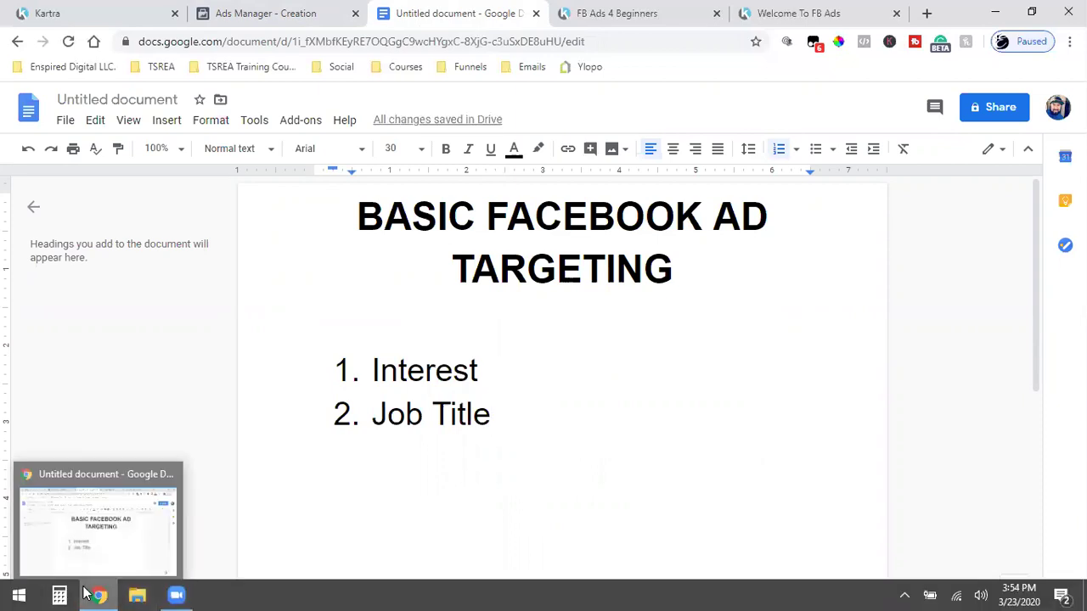
{"action": "left_click", "coordinate": [239, 11]}
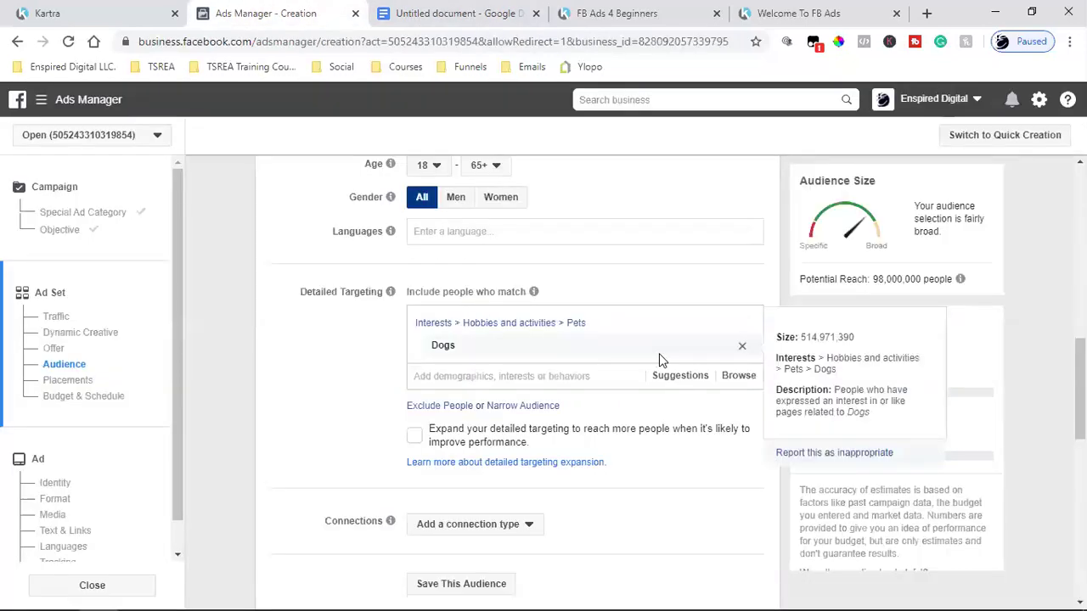
{"action": "left_click", "coordinate": [742, 347]}
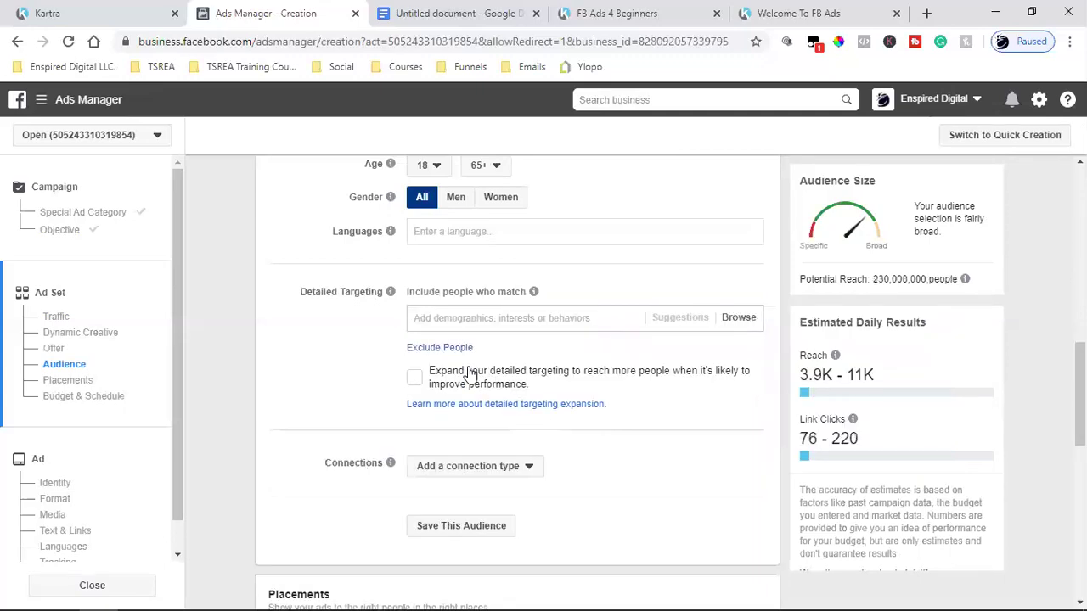
{"action": "left_click", "coordinate": [501, 315]}
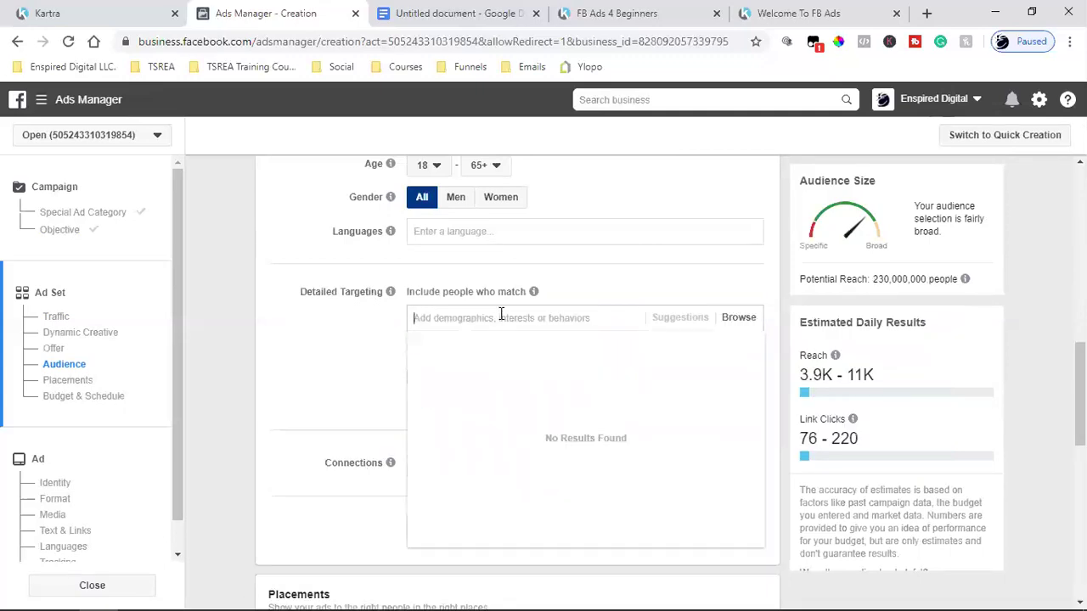
{"action": "type", "text": "dog trai"}
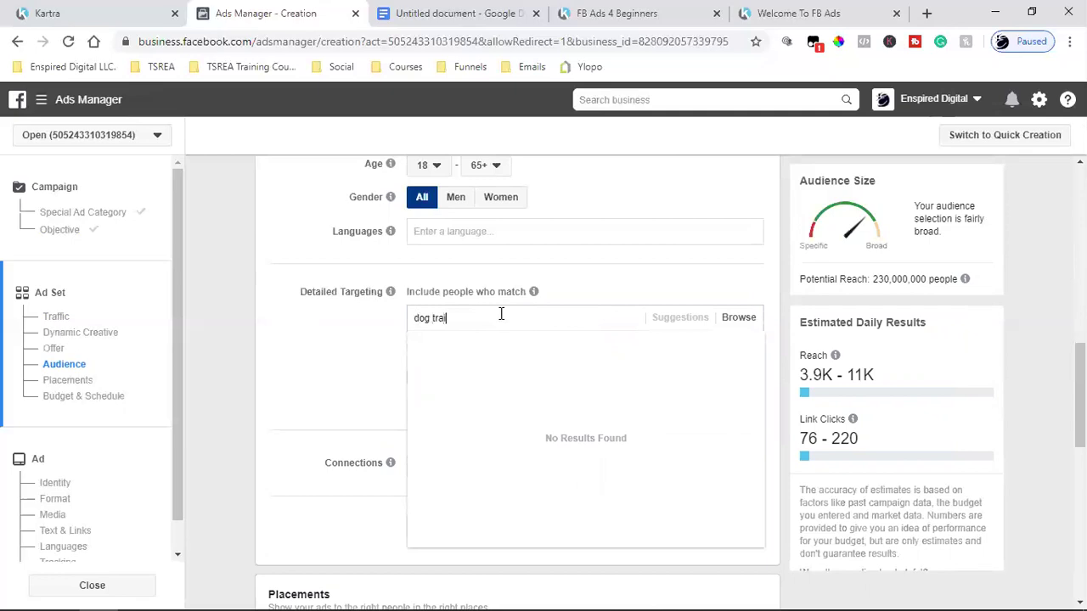
{"action": "type", "text": "ner"}
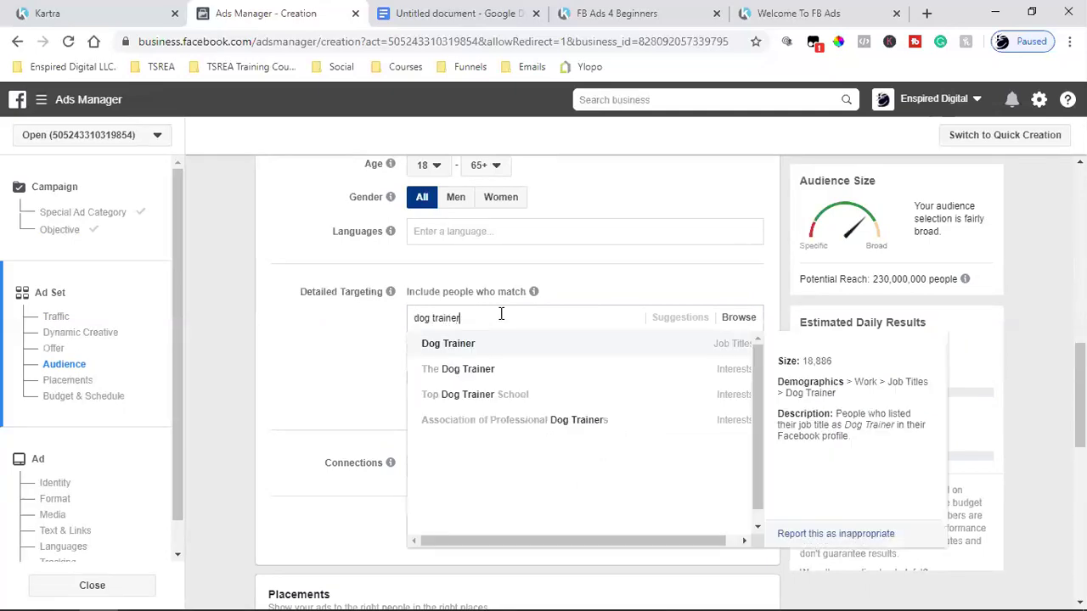
{"action": "left_click", "coordinate": [726, 351]}
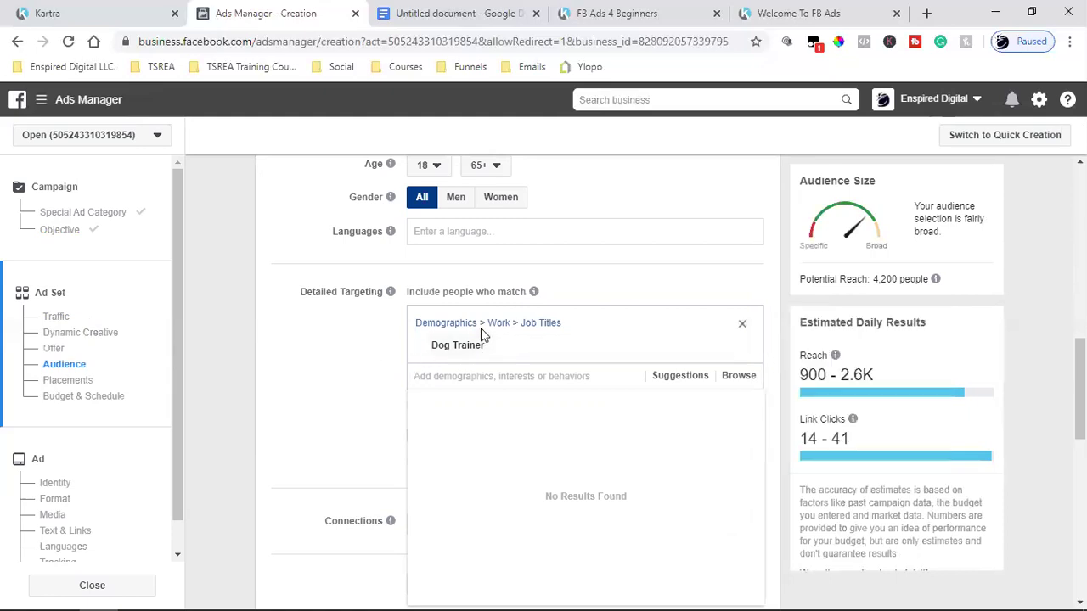
{"action": "mouse_move", "coordinate": [451, 348]}
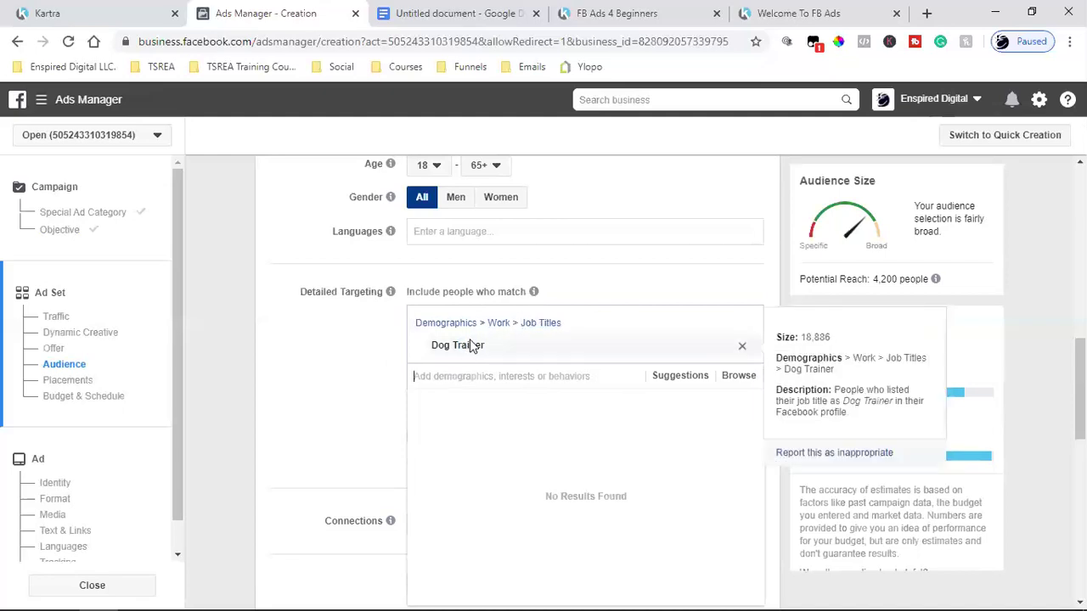
Add 'Competitor' as the third item of the Google Doc targeting list
{"action": "left_click", "coordinate": [450, 10]}
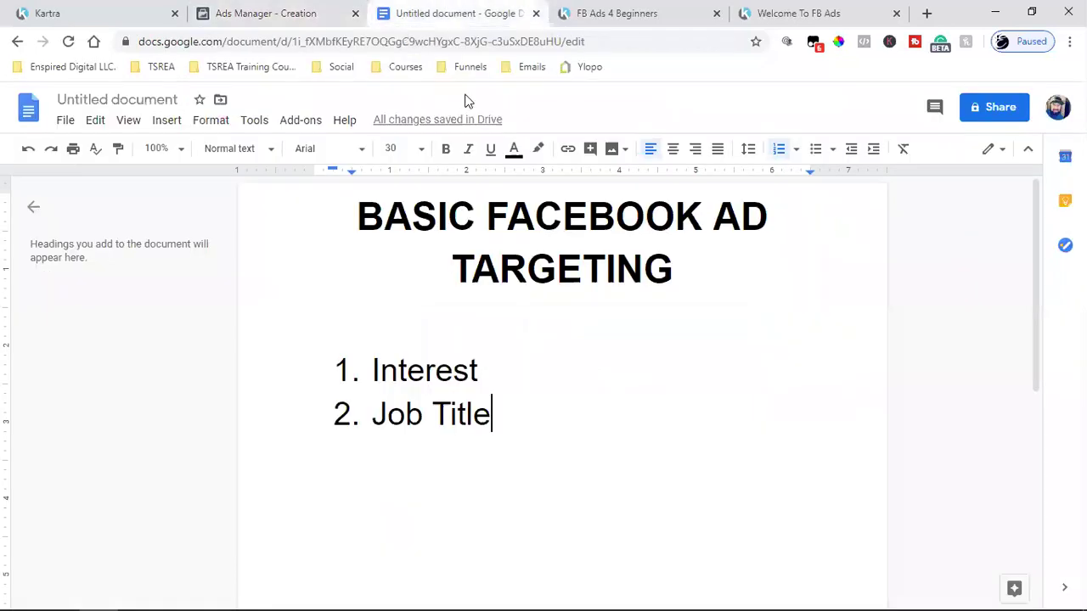
{"action": "key", "text": "Return"}
{"action": "type", "text": "3."}
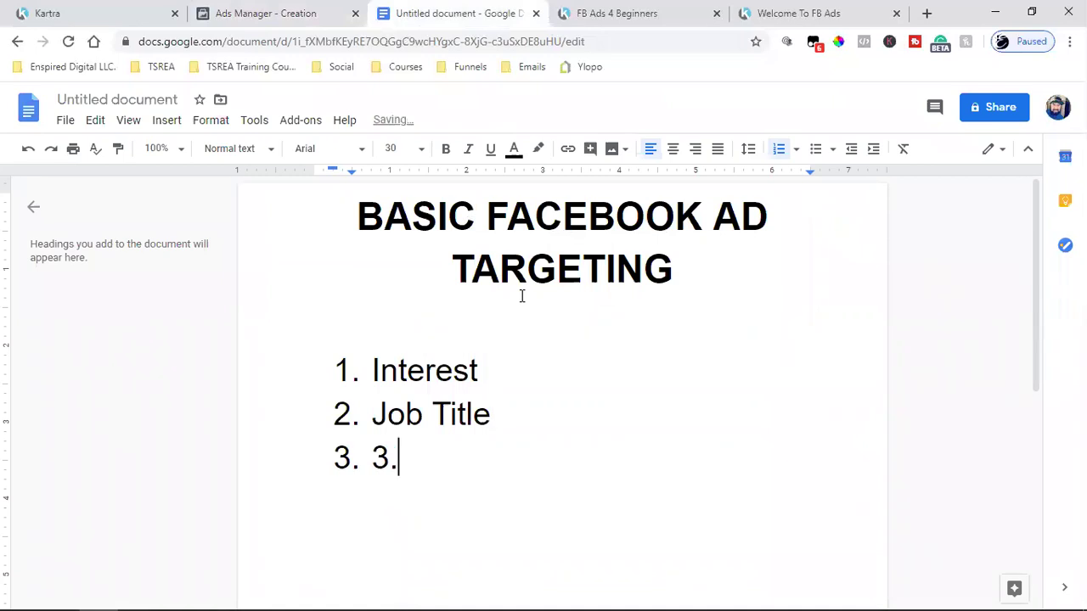
{"action": "key", "text": "BackSpace"}
{"action": "key", "text": "BackSpace"}
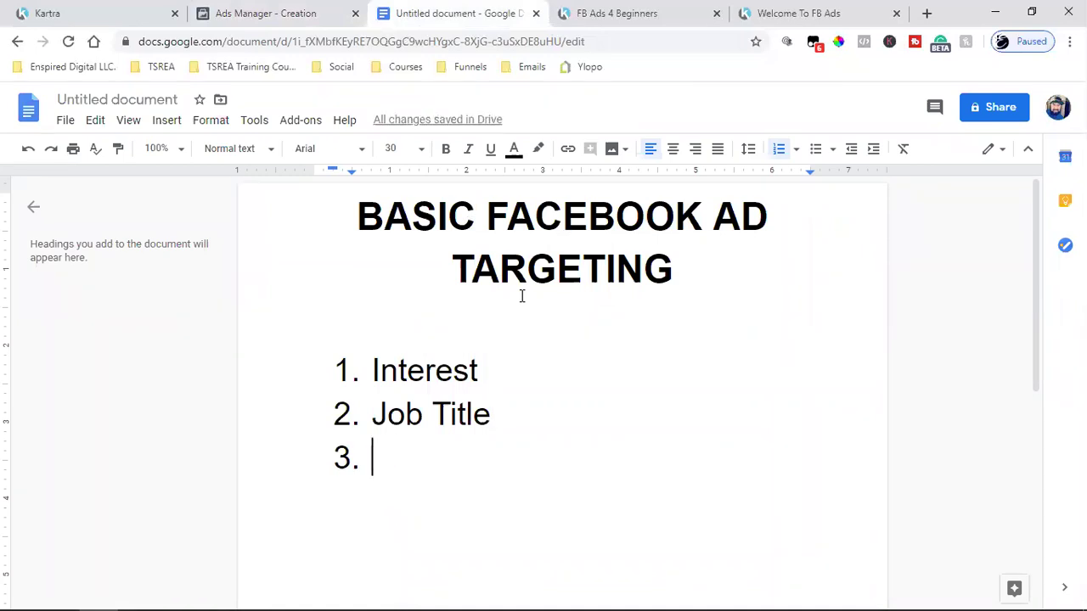
{"action": "type", "text": "Compet"}
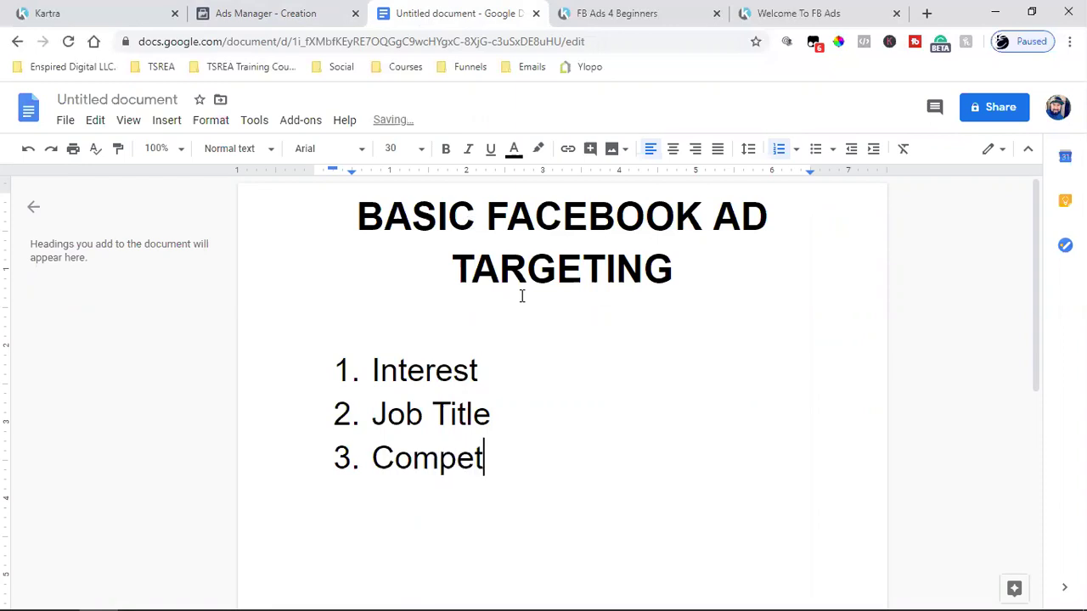
{"action": "type", "text": "itor"}
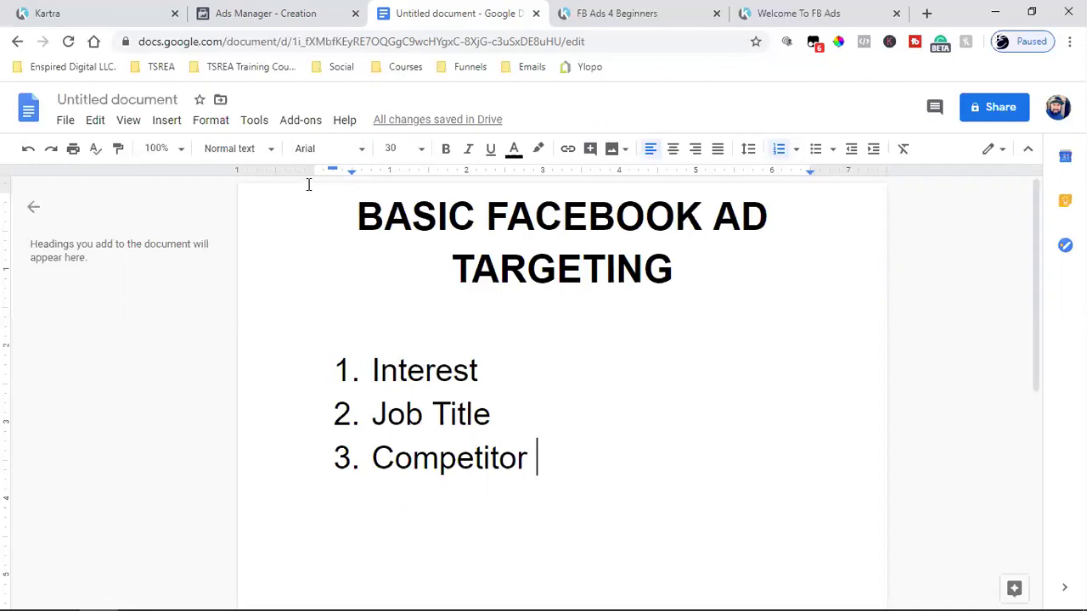
{"action": "left_click", "coordinate": [280, 10]}
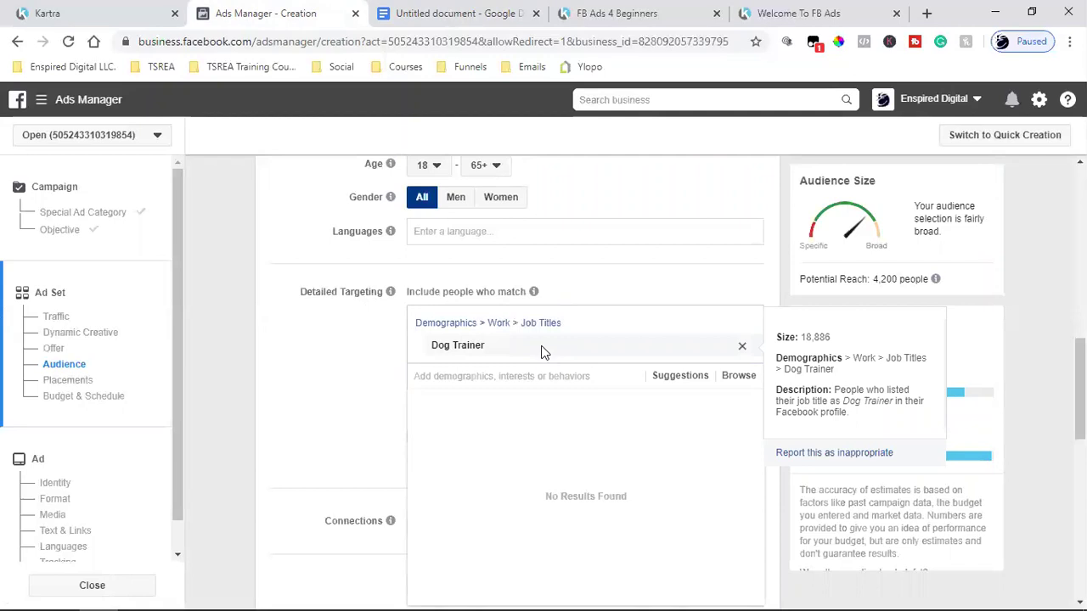
Swap Dog Trainer for the PetSmart interest, then view the FB Ads 4 Beginners landing page
{"action": "key", "text": "BackSpace"}
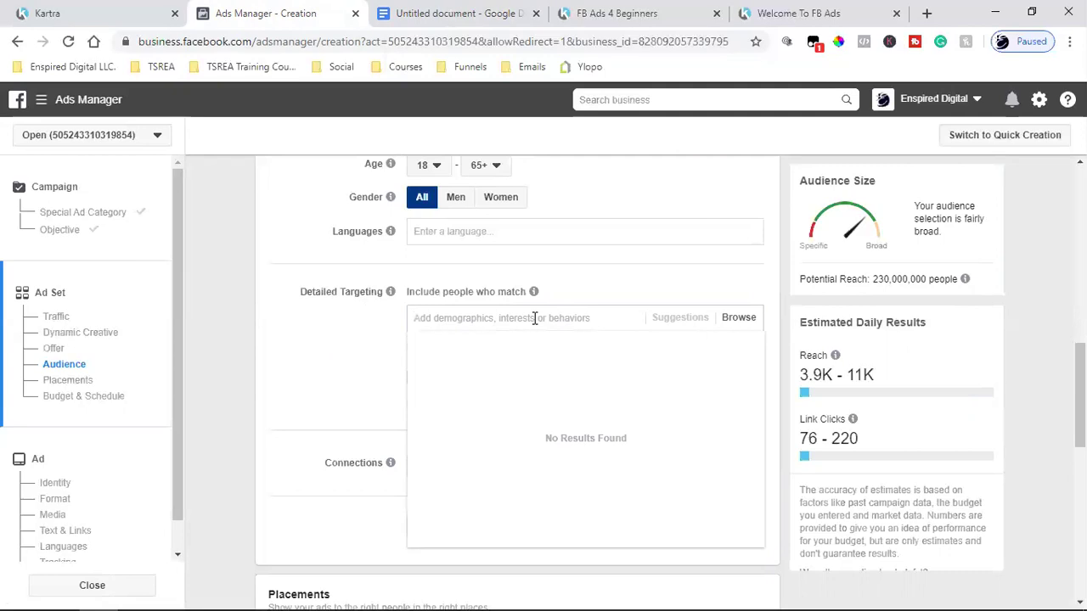
{"action": "type", "text": "petsmar"}
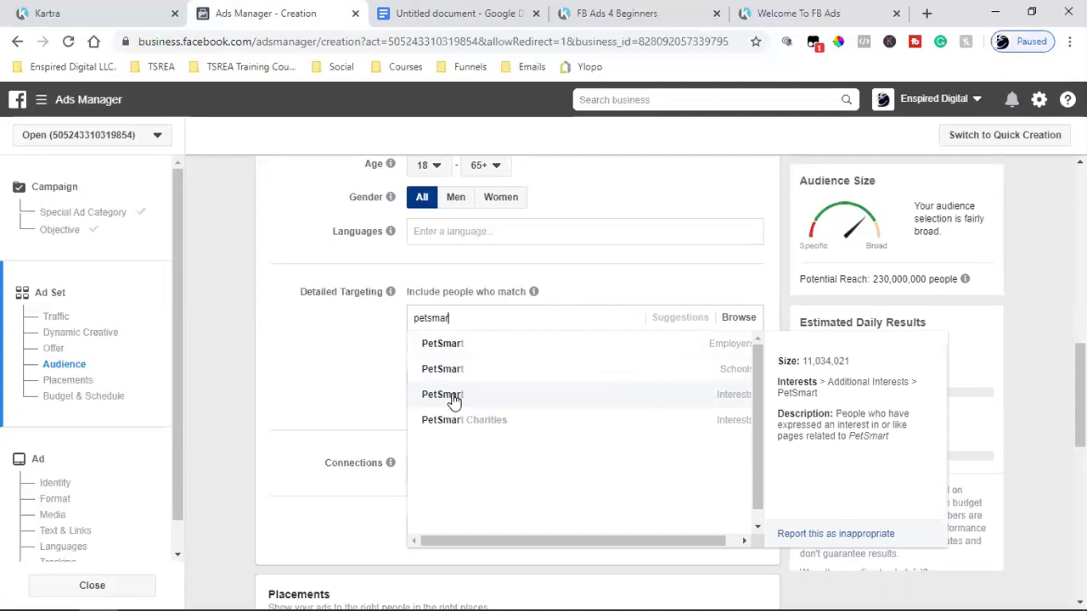
{"action": "left_click", "coordinate": [450, 396]}
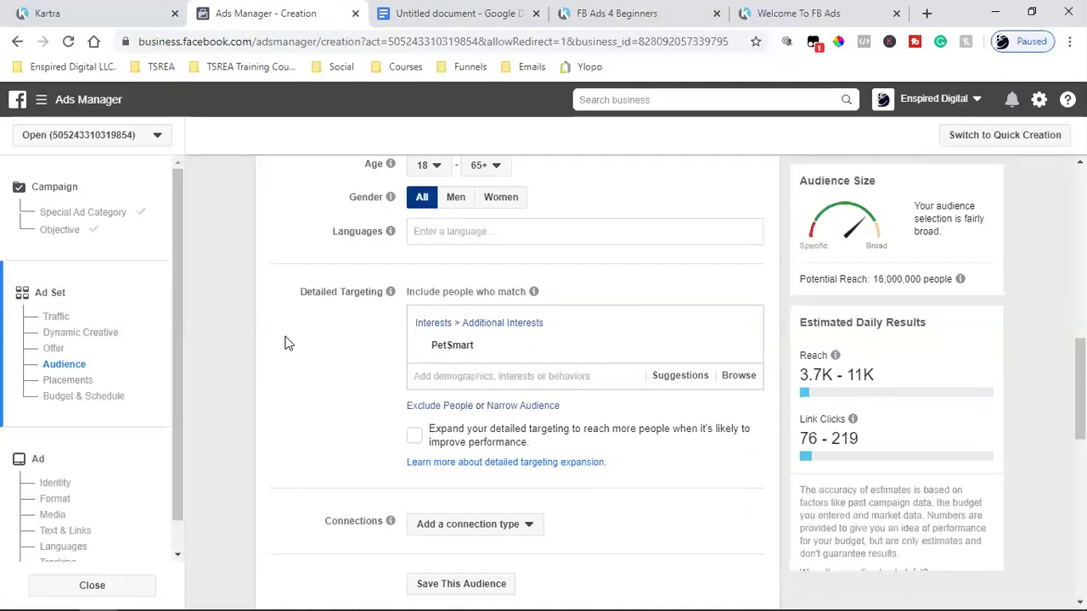
{"action": "left_click", "coordinate": [611, 13]}
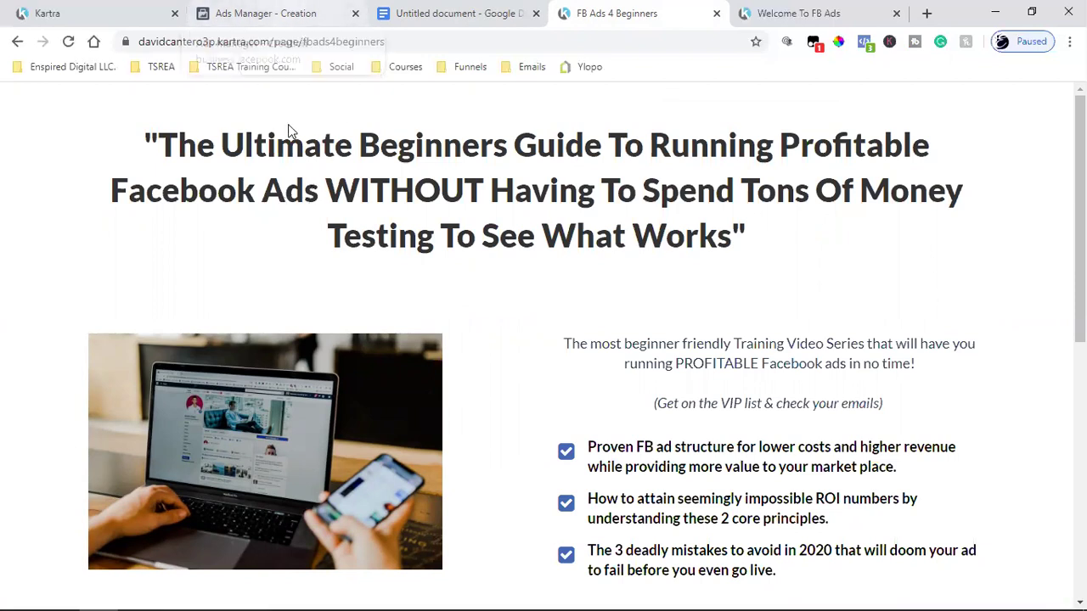
Scroll the FB Ads 4 Beginners landing page and open its Become A VIP! signup popup
{"action": "scroll", "coordinate": [549, 310], "scroll_direction": "down", "scroll_amount": 6}
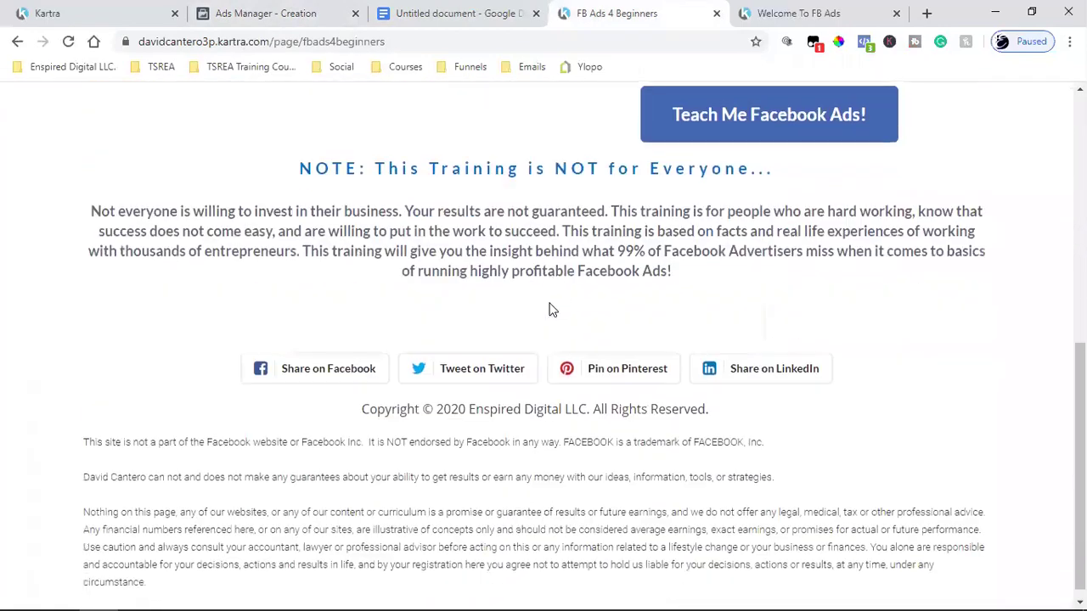
{"action": "scroll", "coordinate": [548, 310], "scroll_direction": "up", "scroll_amount": 6}
{"action": "scroll", "coordinate": [549, 309], "scroll_direction": "down", "scroll_amount": 6}
{"action": "scroll", "coordinate": [549, 310], "scroll_direction": "up", "scroll_amount": 4}
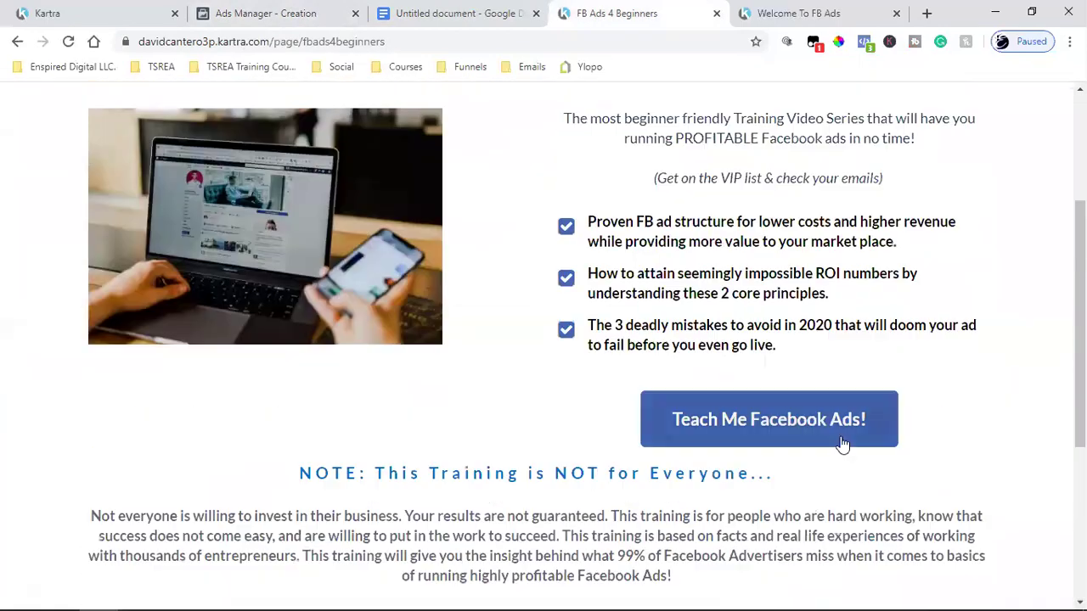
{"action": "left_click", "coordinate": [841, 437]}
Browse the Welcome To FB Ads thank-you page, then return to the Ads Manager ad set
{"action": "mouse_move", "coordinate": [887, 593]}
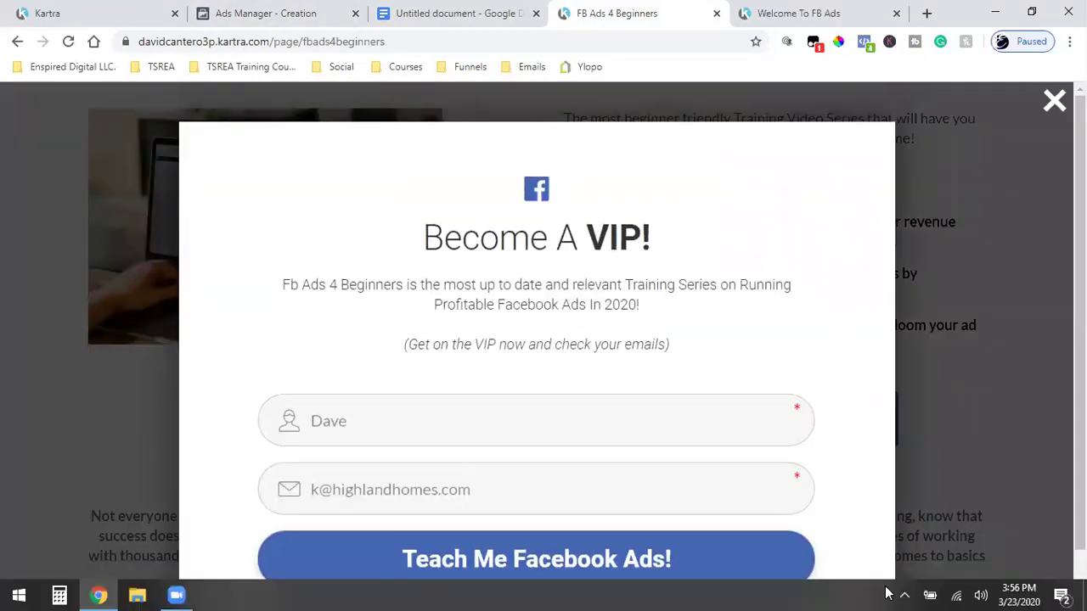
{"action": "left_click", "coordinate": [779, 13]}
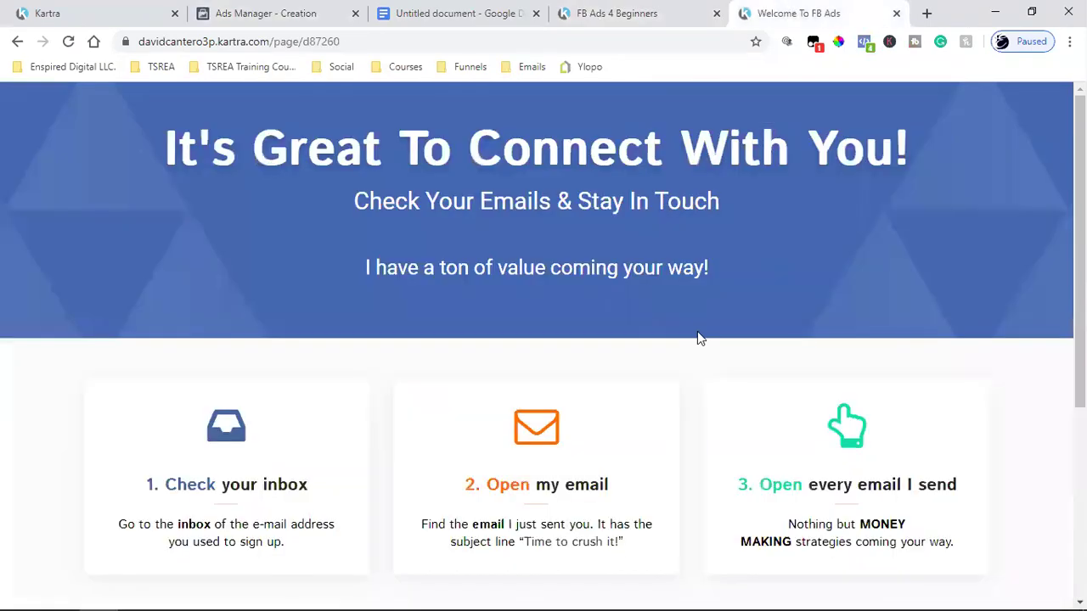
{"action": "scroll", "coordinate": [698, 337], "scroll_direction": "down", "scroll_amount": 5}
{"action": "scroll", "coordinate": [698, 337], "scroll_direction": "up", "scroll_amount": 5}
{"action": "scroll", "coordinate": [698, 337], "scroll_direction": "down", "scroll_amount": 3}
{"action": "scroll", "coordinate": [666, 355], "scroll_direction": "up", "scroll_amount": 3}
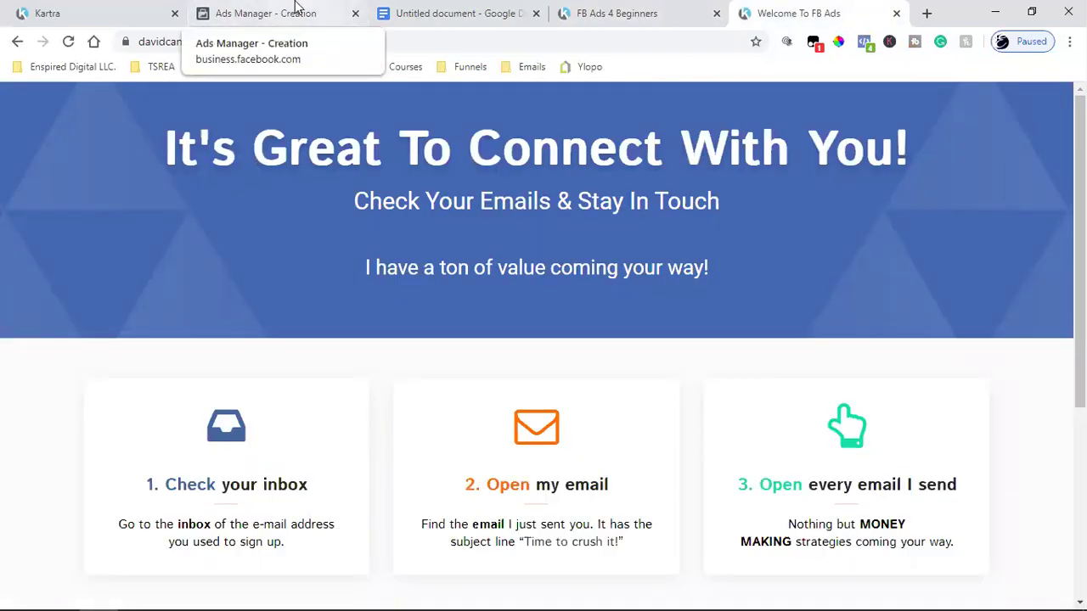
{"action": "left_click", "coordinate": [641, 7]}
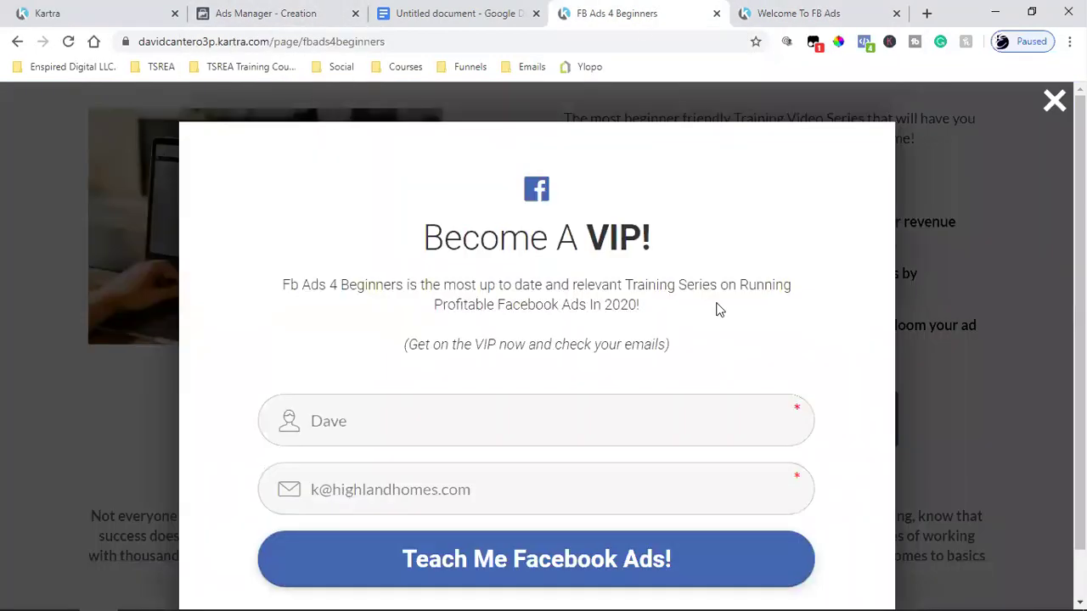
{"action": "left_click", "coordinate": [261, 8]}
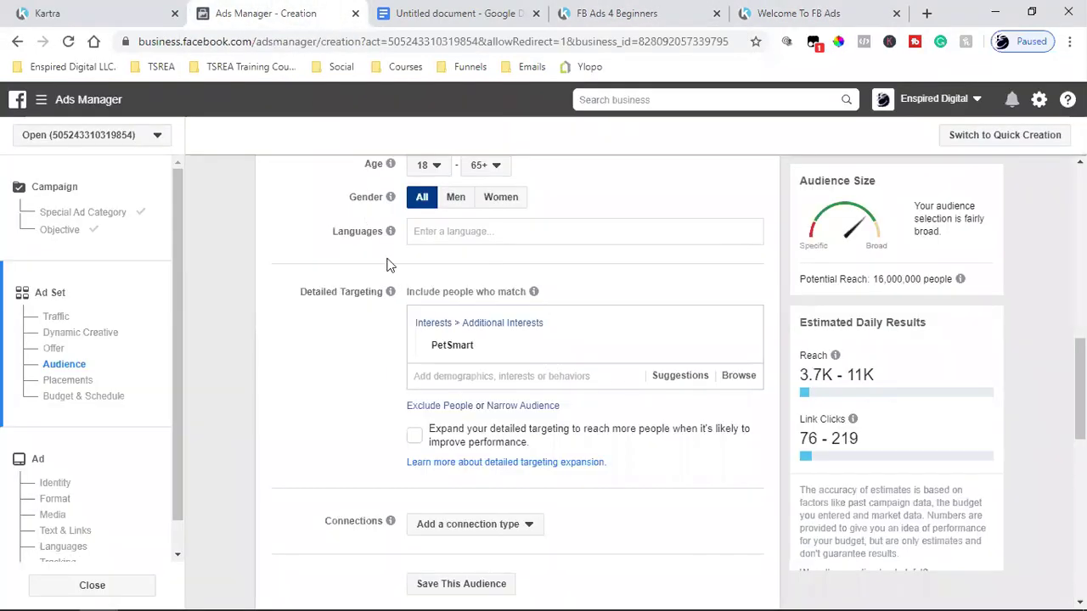
Remove the PetSmart interest, then add and remove the gary v interest
{"action": "left_click", "coordinate": [743, 350]}
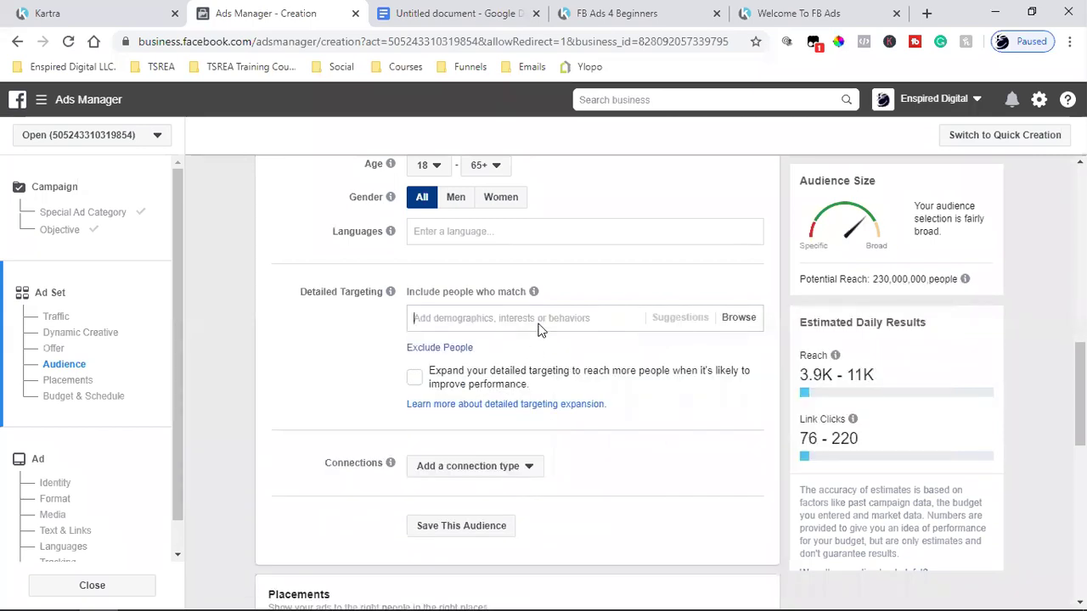
{"action": "type", "text": "gary v"}
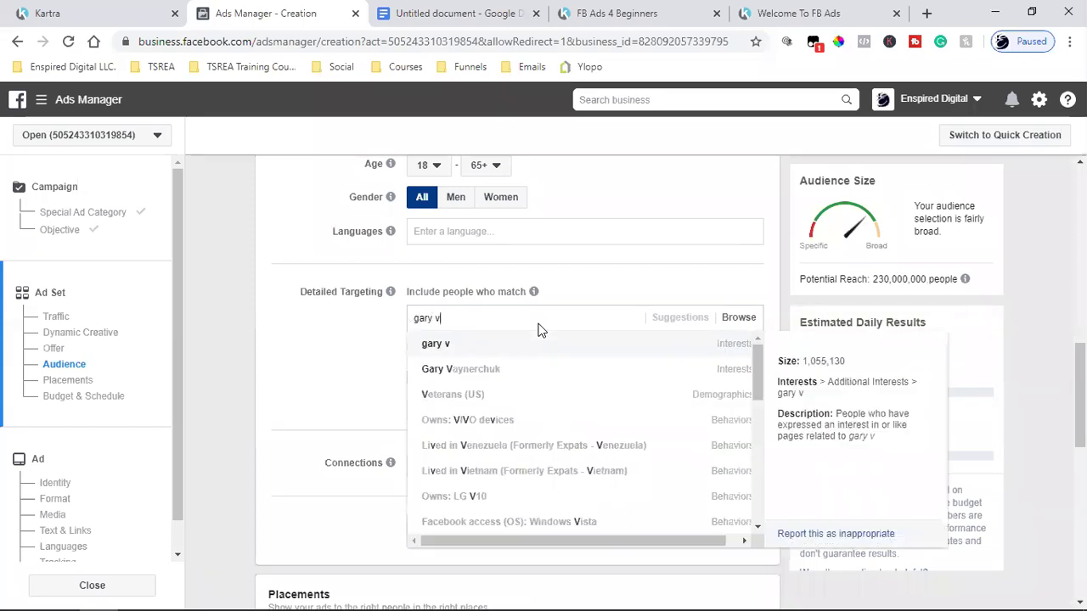
{"action": "left_click", "coordinate": [468, 350]}
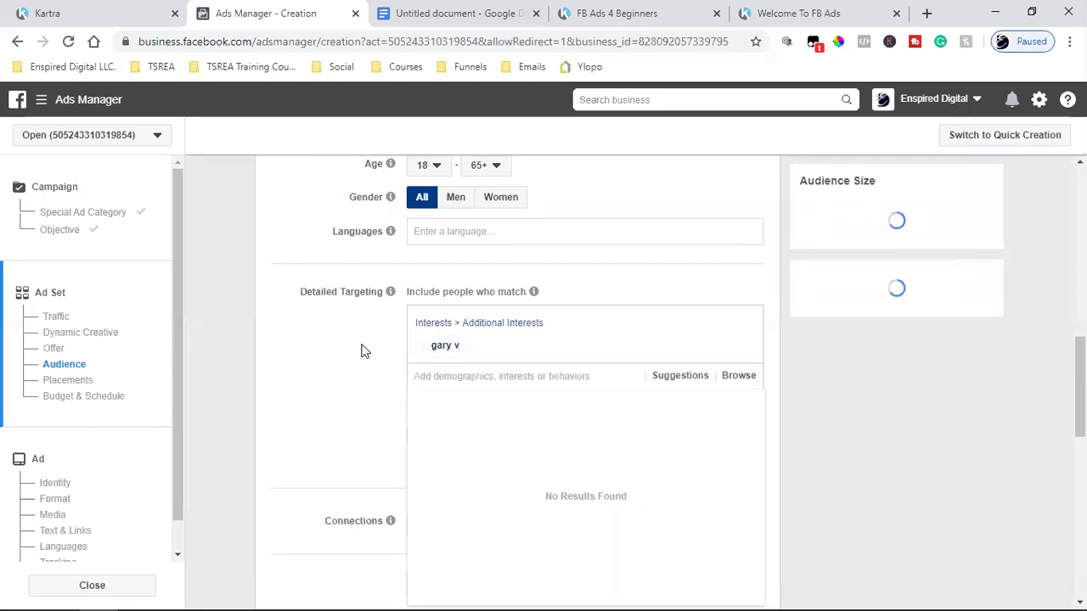
{"action": "mouse_move", "coordinate": [606, 355]}
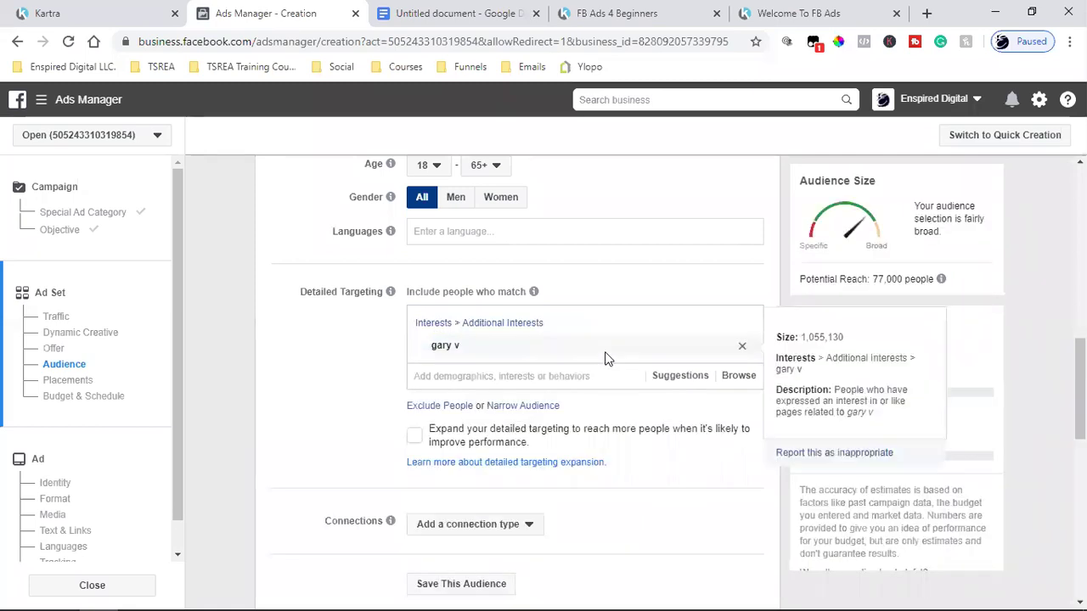
{"action": "left_click", "coordinate": [741, 351]}
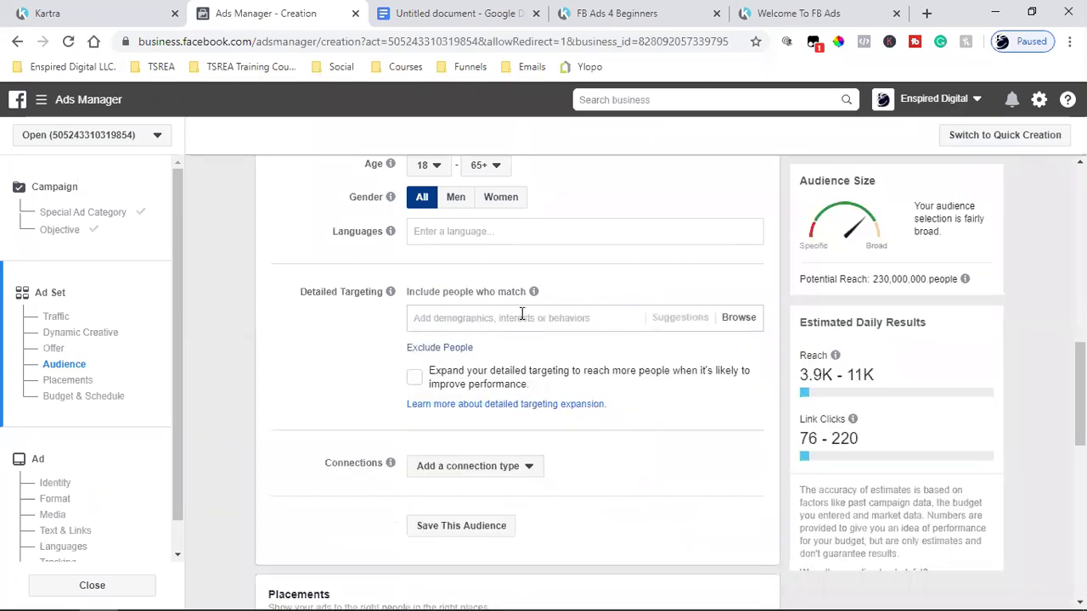
Search 'ru' and add the Russell Brunson interest, giving 10,000,000 potential reach
{"action": "left_click", "coordinate": [521, 316]}
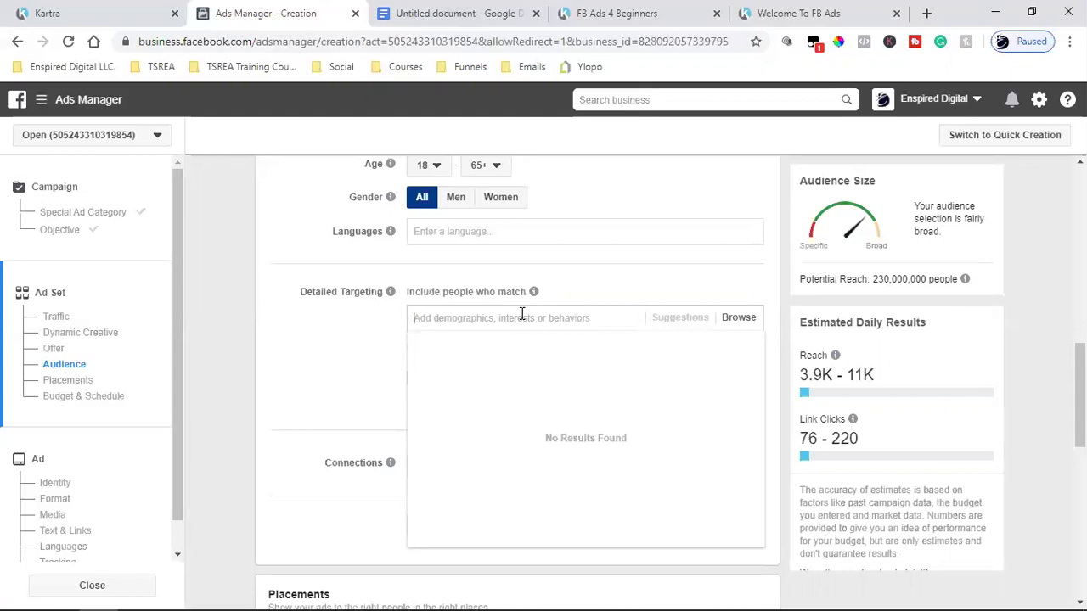
{"action": "type", "text": "russell"}
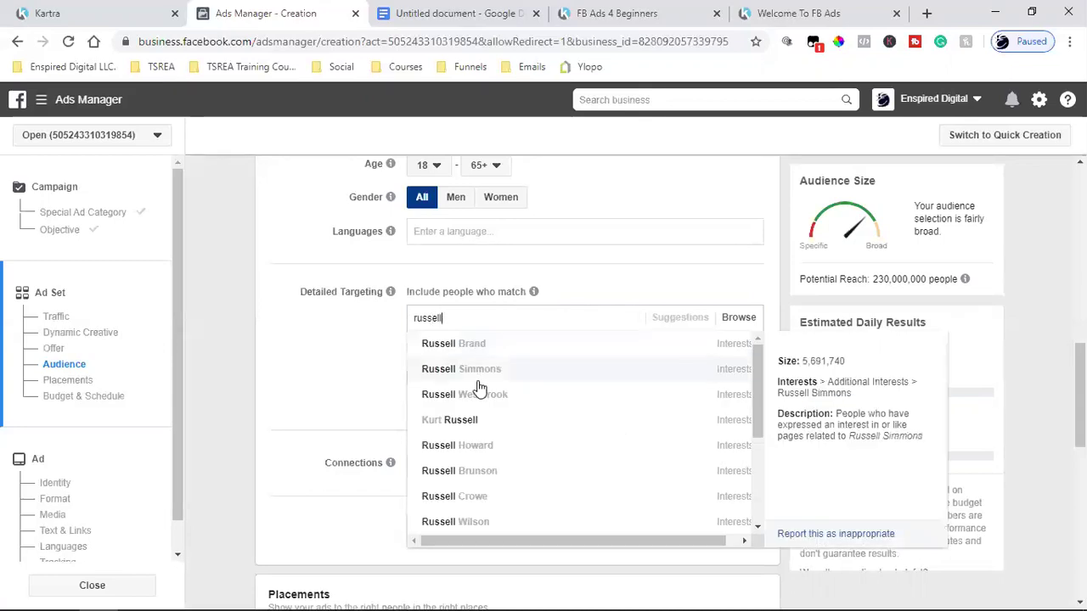
{"action": "left_click", "coordinate": [503, 467]}
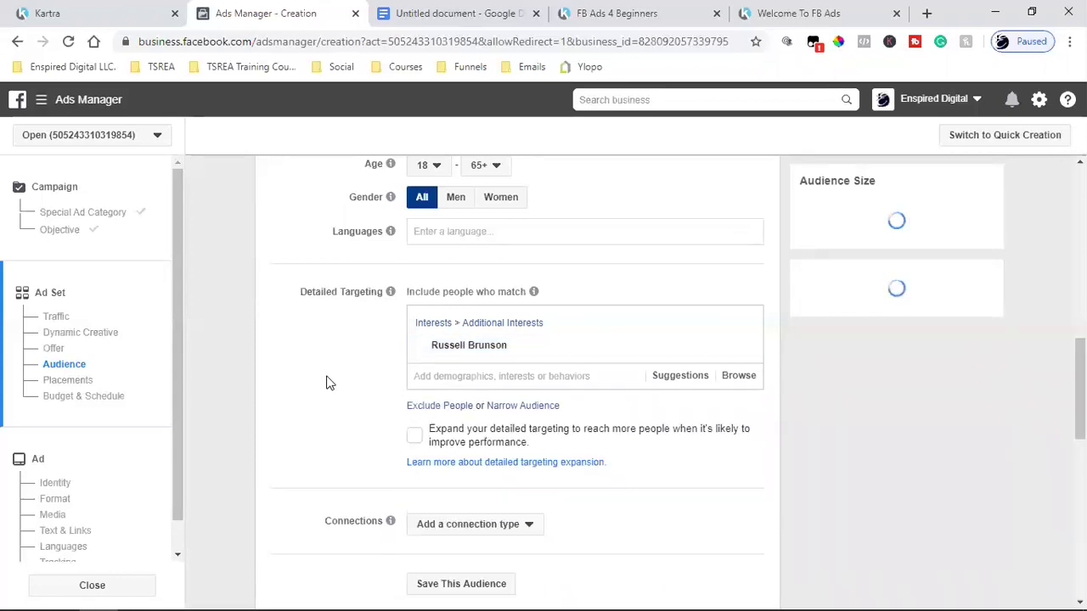
Dismiss the Become A VIP! popup on the FB Ads 4 Beginners landing page and look it over
{"action": "left_click", "coordinate": [620, 13]}
{"action": "left_click", "coordinate": [1054, 105]}
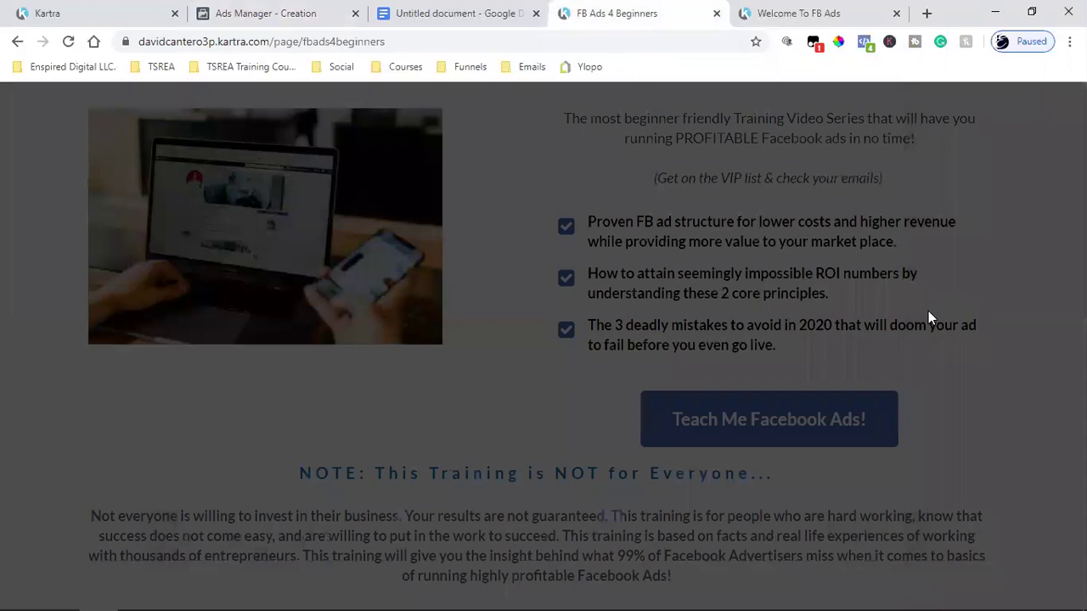
{"action": "scroll", "coordinate": [927, 321], "scroll_direction": "up", "scroll_amount": 3}
{"action": "scroll", "coordinate": [925, 322], "scroll_direction": "down", "scroll_amount": 4}
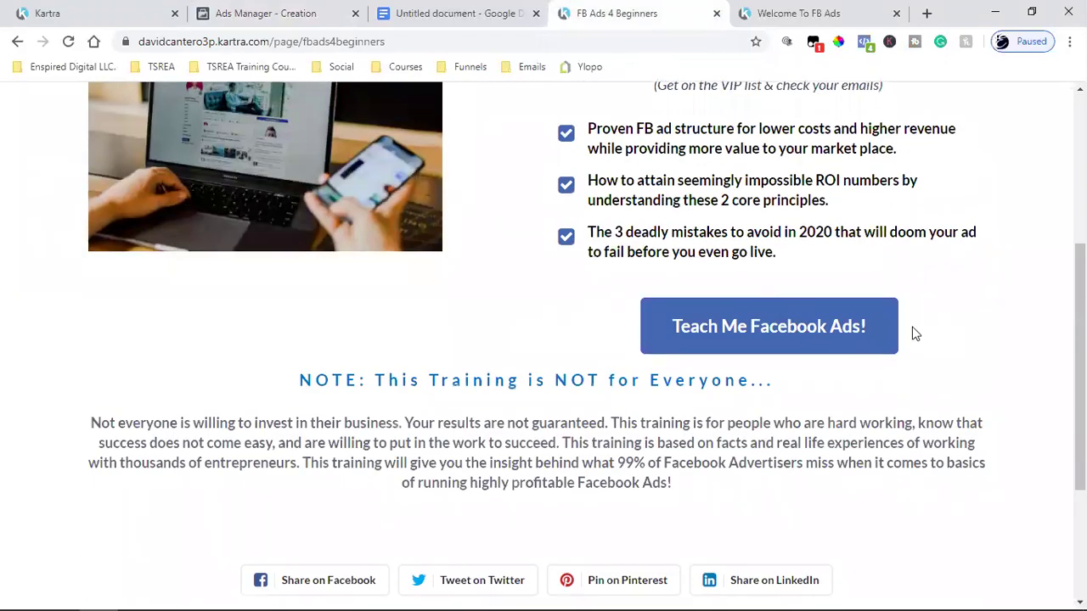
{"action": "scroll", "coordinate": [911, 333], "scroll_direction": "up", "scroll_amount": 4}
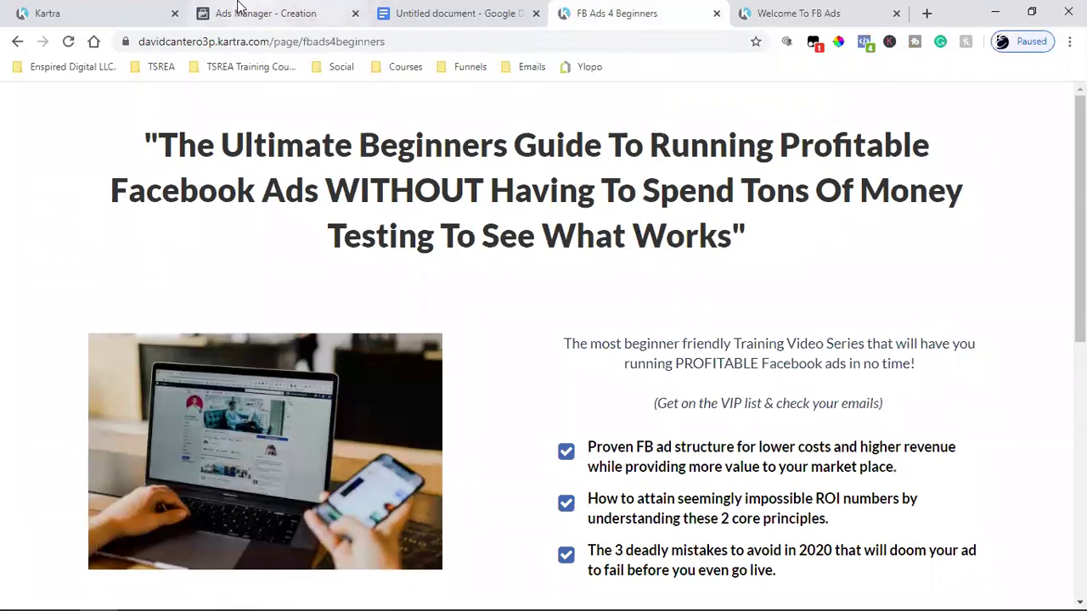
Check the ad set's audience targeting, then go back to the targeting notes document
{"action": "left_click", "coordinate": [242, 12]}
{"action": "mouse_move", "coordinate": [520, 345]}
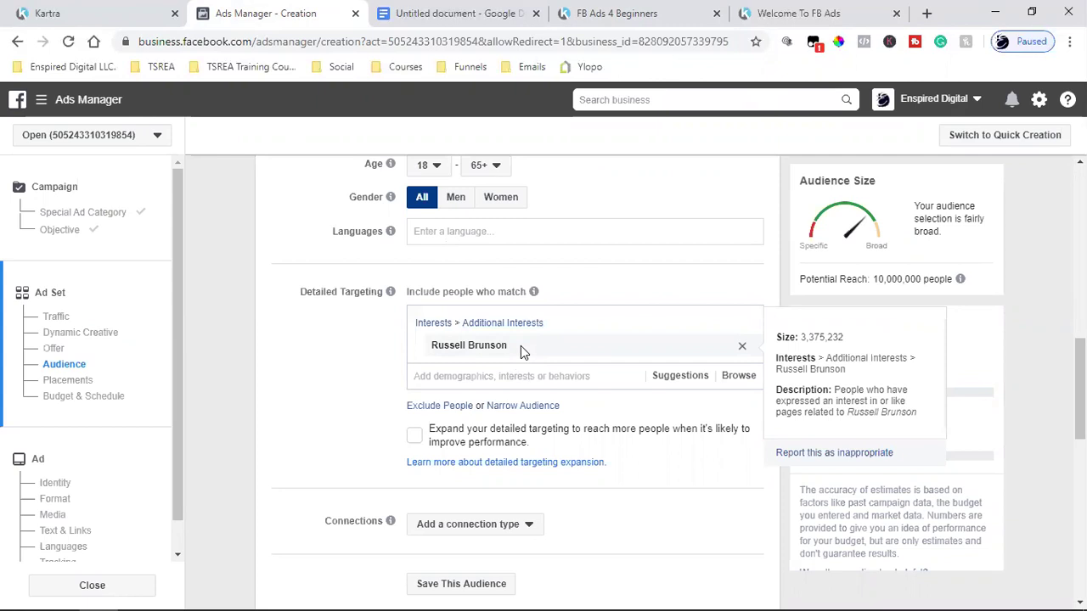
{"action": "left_click", "coordinate": [442, 11]}
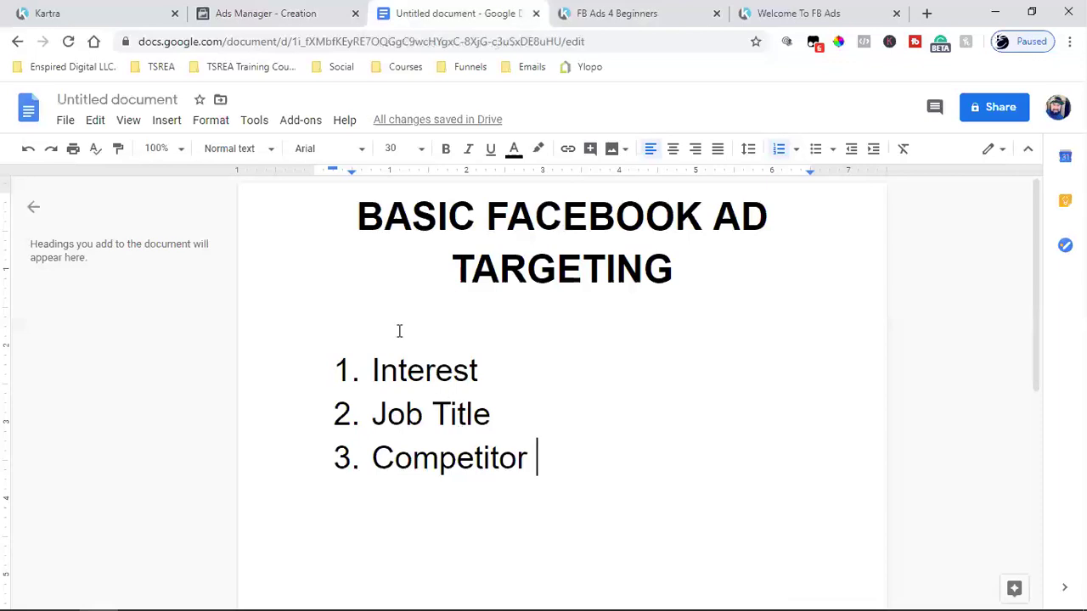
Add a spell-checked 'Requirements:' heading on a new line below the targeting list
{"action": "left_click", "coordinate": [289, 11]}
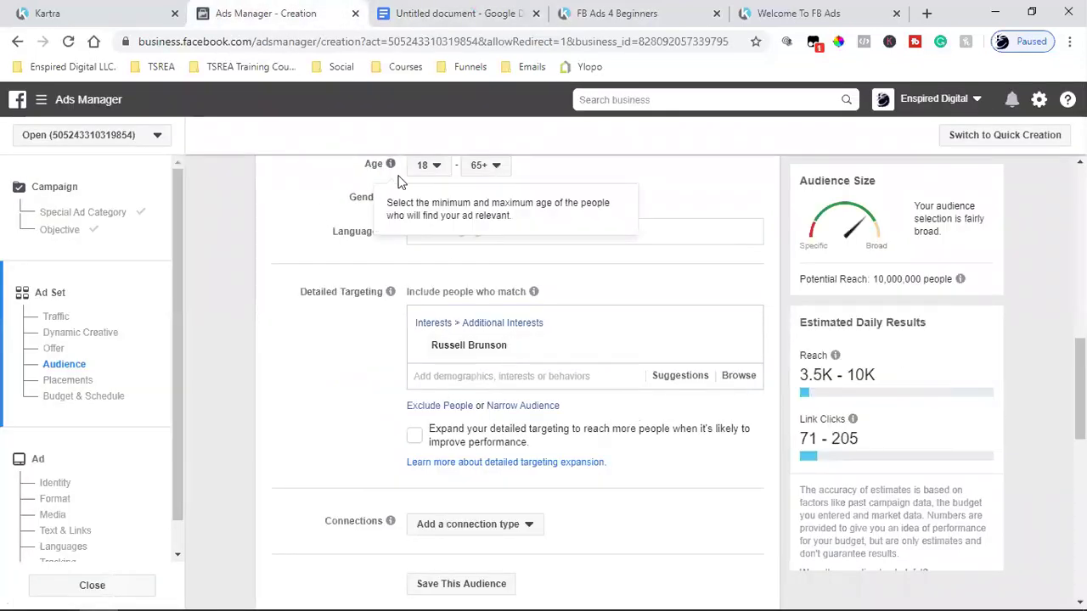
{"action": "left_click", "coordinate": [456, 13]}
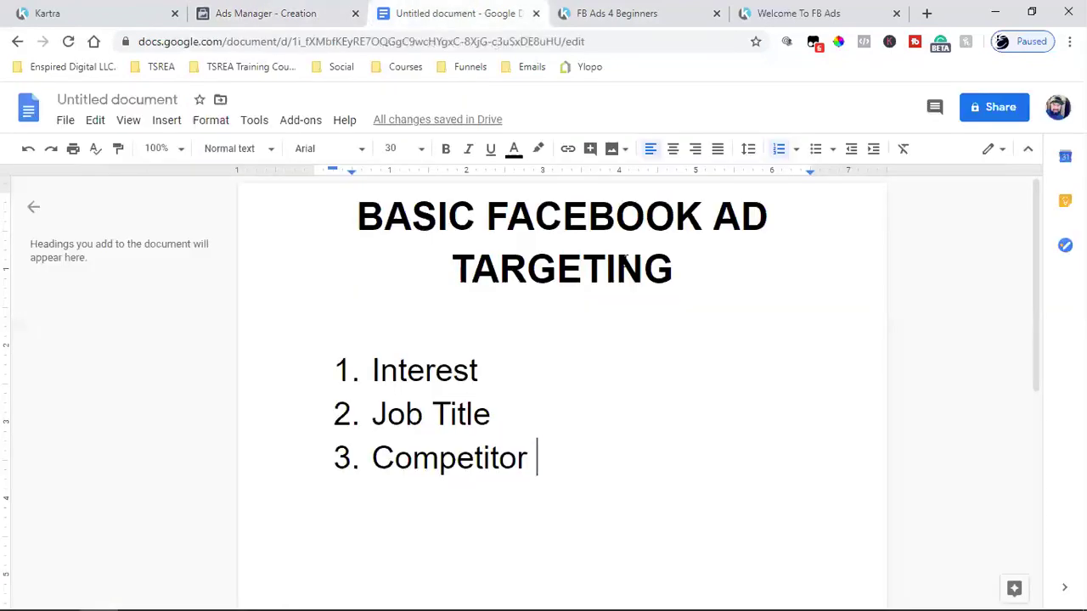
{"action": "key", "text": "Return"}
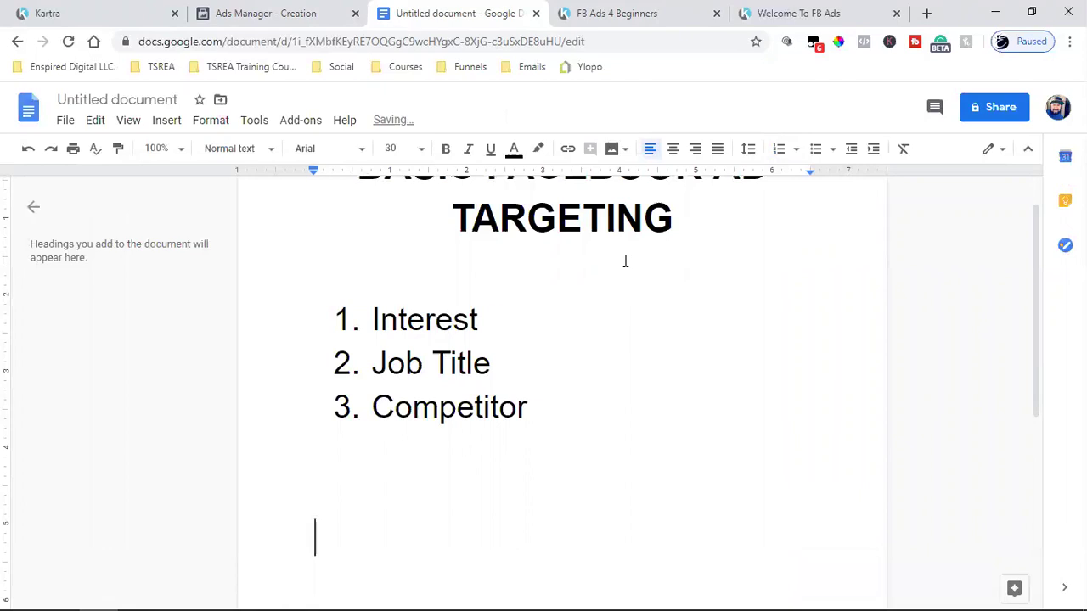
{"action": "type", "text": "Reque"}
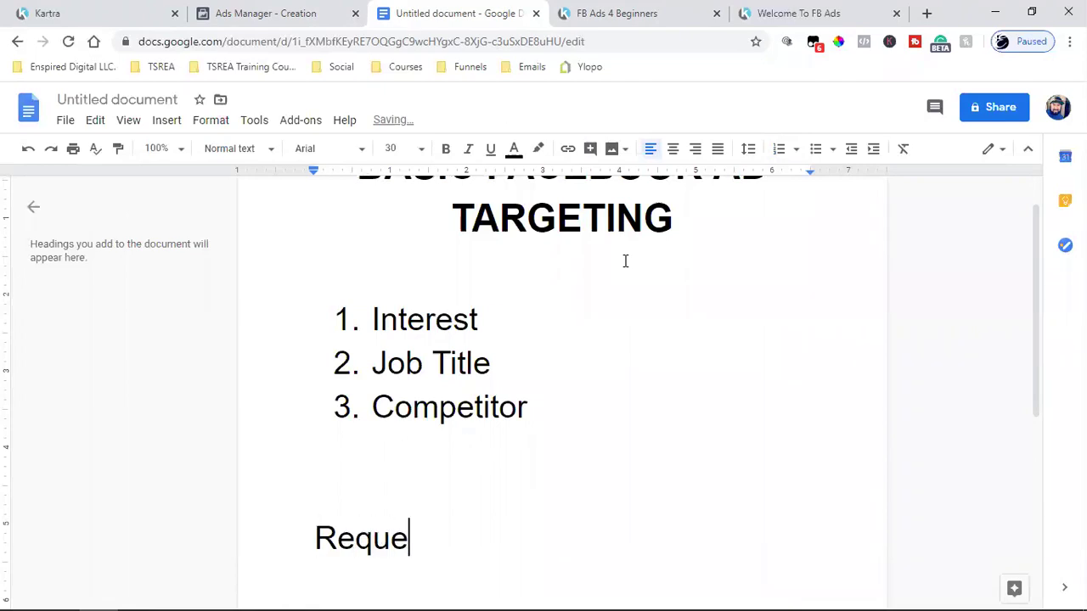
{"action": "type", "text": "rm"}
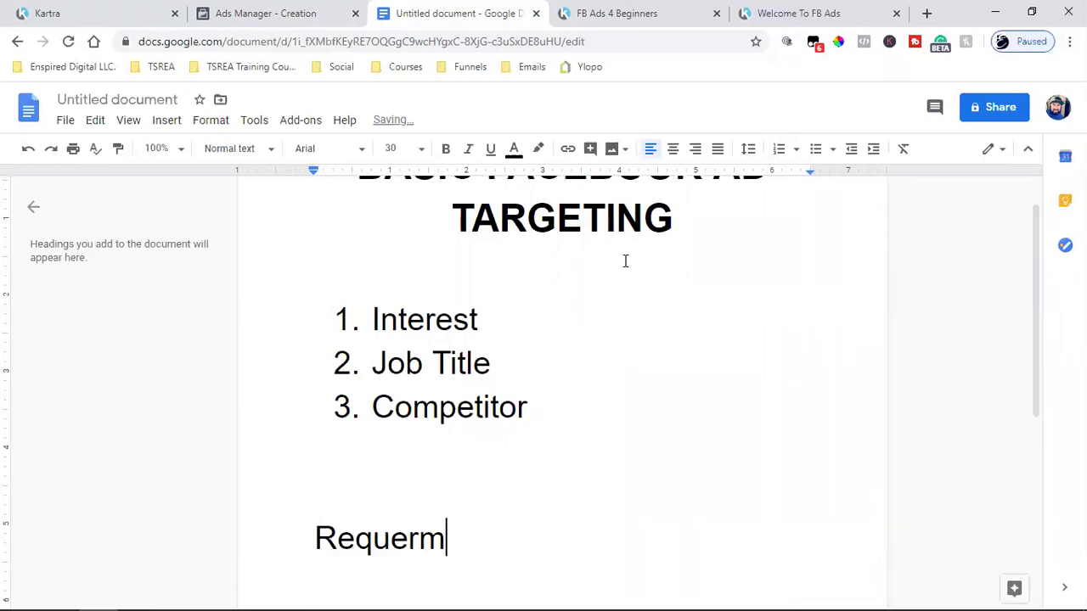
{"action": "key", "text": "BackSpace"}
{"action": "key", "text": "BackSpace"}
{"action": "key", "text": "BackSpace"}
{"action": "key", "text": "BackSpace"}
{"action": "type", "text": "uirments"}
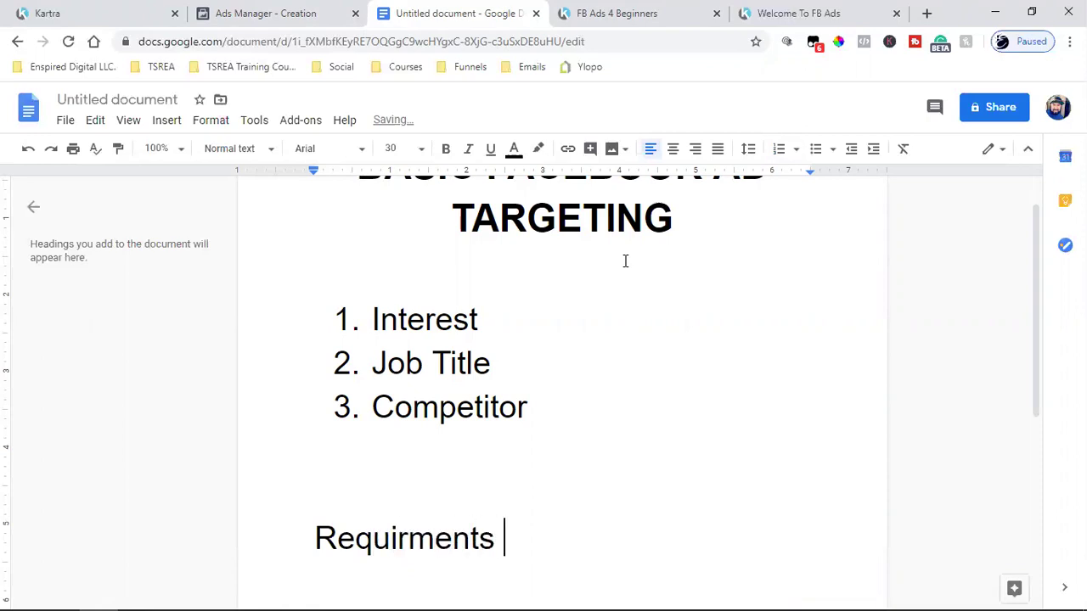
{"action": "key", "text": "BackSpace"}
{"action": "type", "text": ":"}
{"action": "key", "text": "Return"}
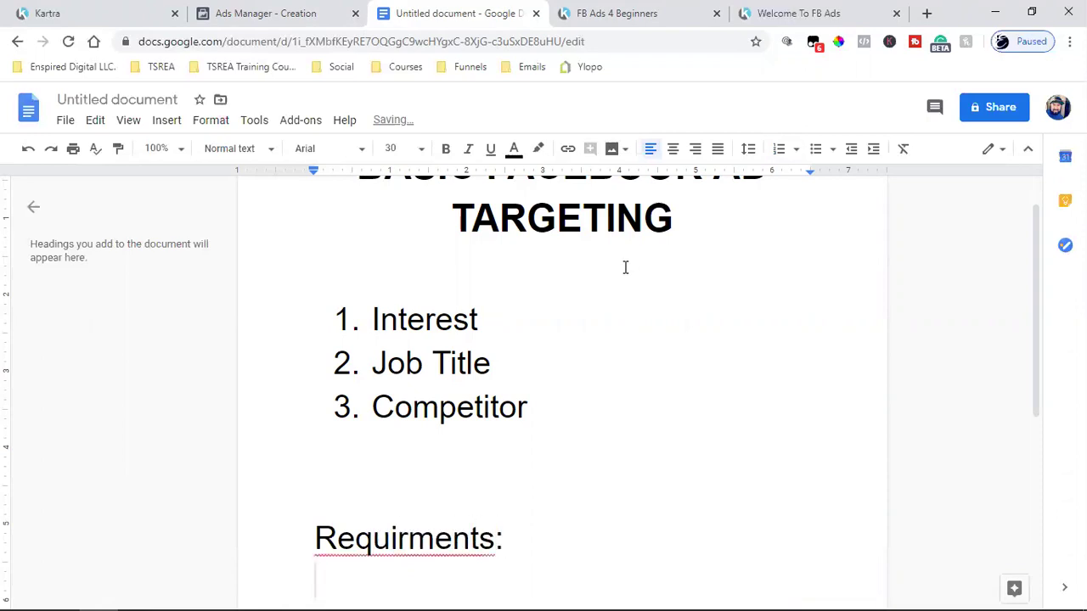
{"action": "left_click", "coordinate": [96, 156]}
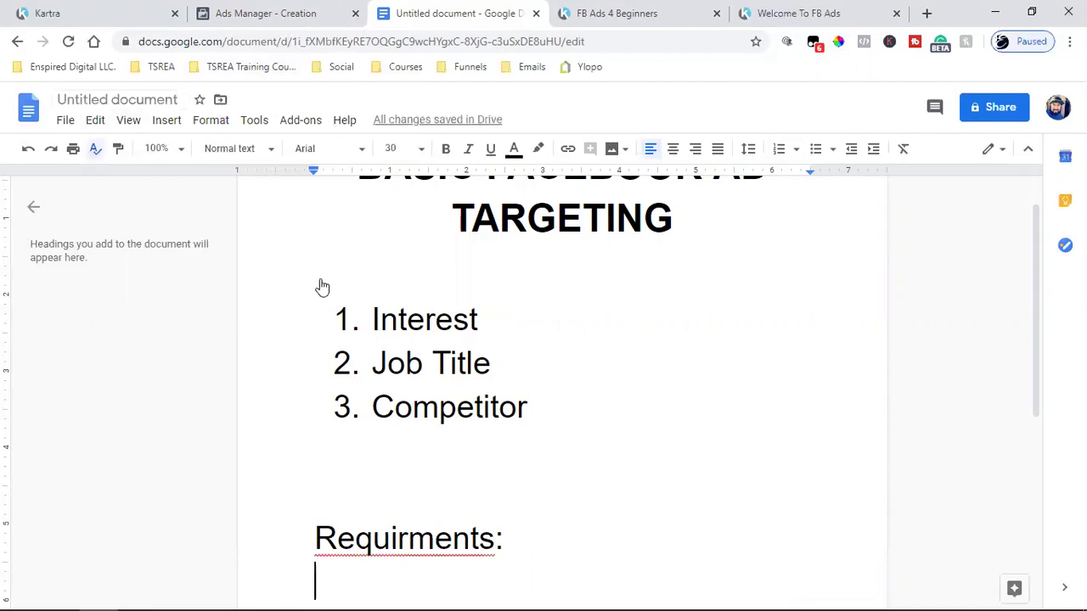
{"action": "left_click", "coordinate": [946, 311]}
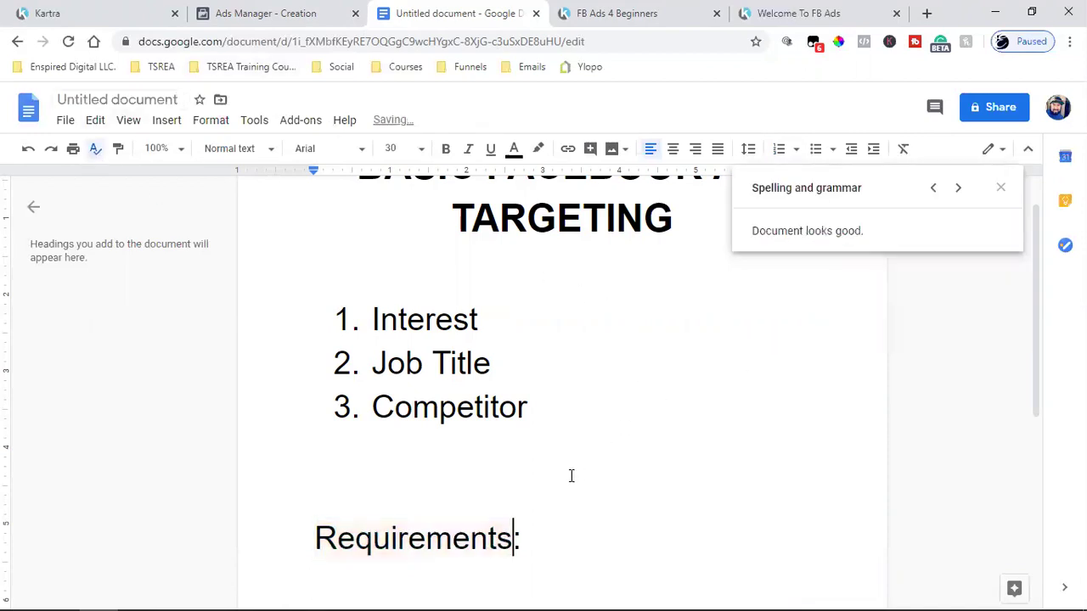
{"action": "left_click", "coordinate": [527, 535]}
List three requirements: 1. Set Up Pixel, Set Up Custom Conversions, Set Up Custom Audiences
{"action": "key", "text": "Return"}
{"action": "type", "text": "1."}
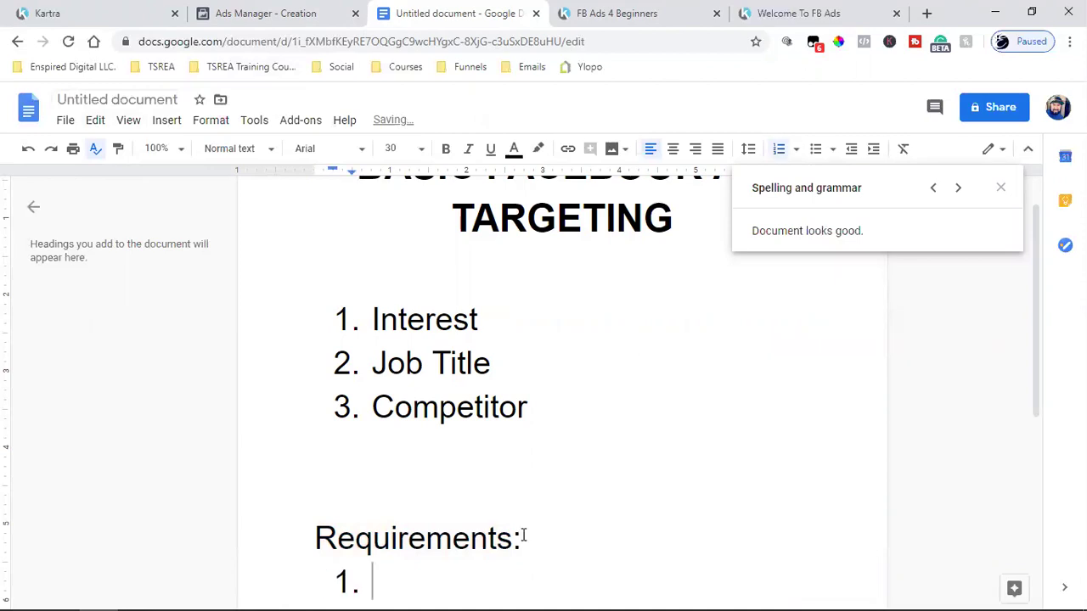
{"action": "type", "text": " Set up"}
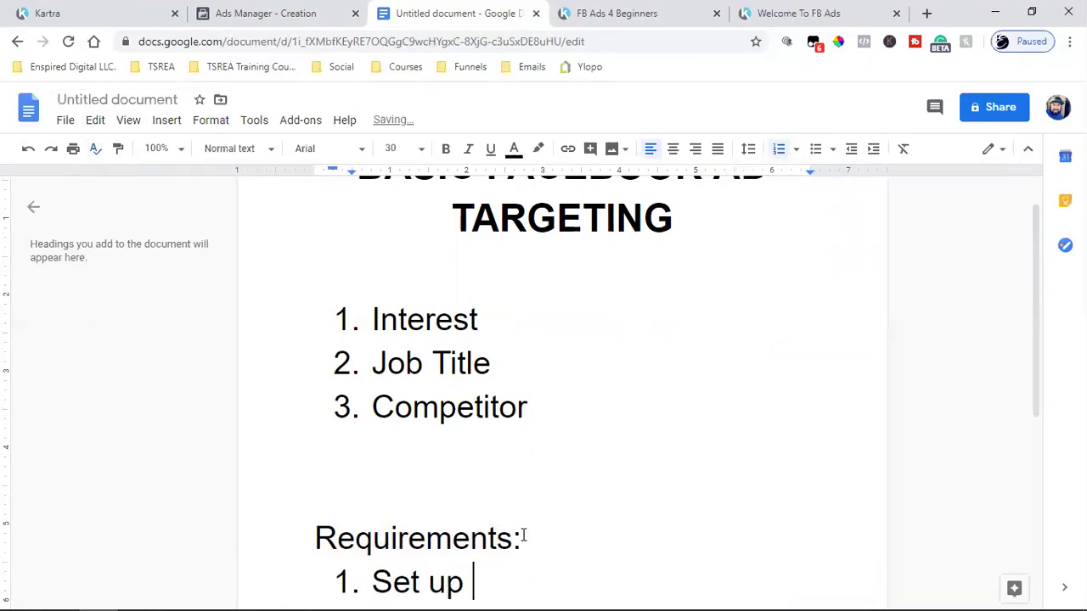
{"action": "key", "text": "BackSpace"}
{"action": "key", "text": "BackSpace"}
{"action": "key", "text": "BackSpace"}
{"action": "type", "text": "Up "}
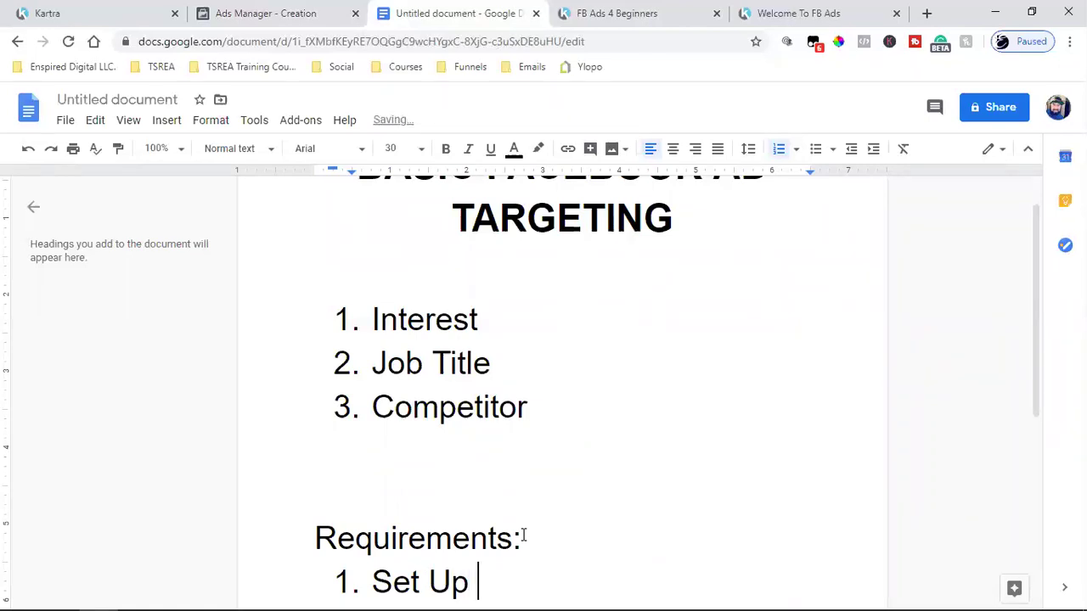
{"action": "type", "text": "Pixel"}
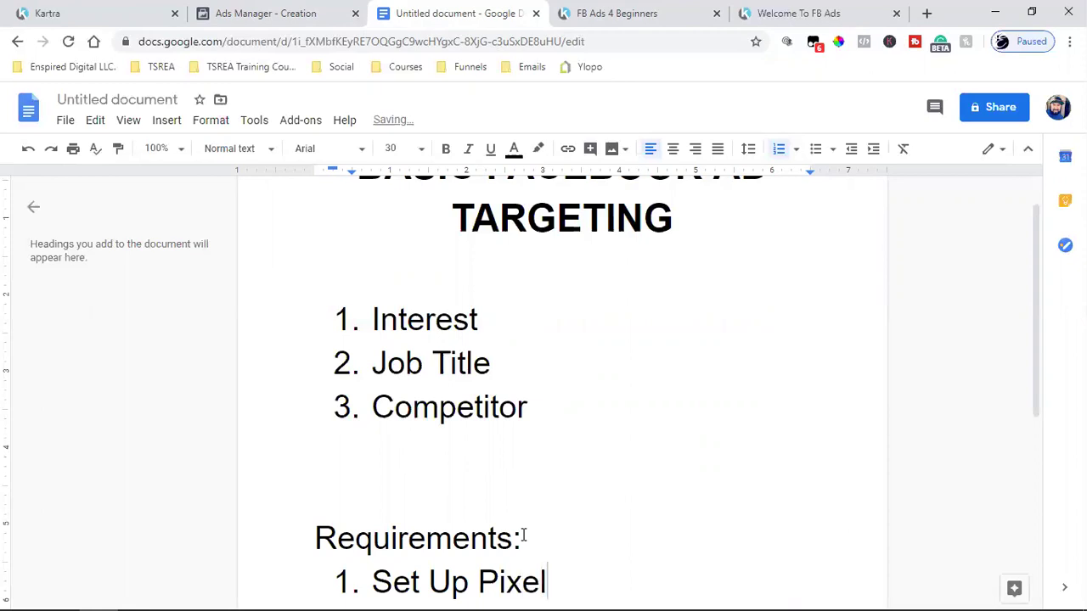
{"action": "key", "text": "Return"}
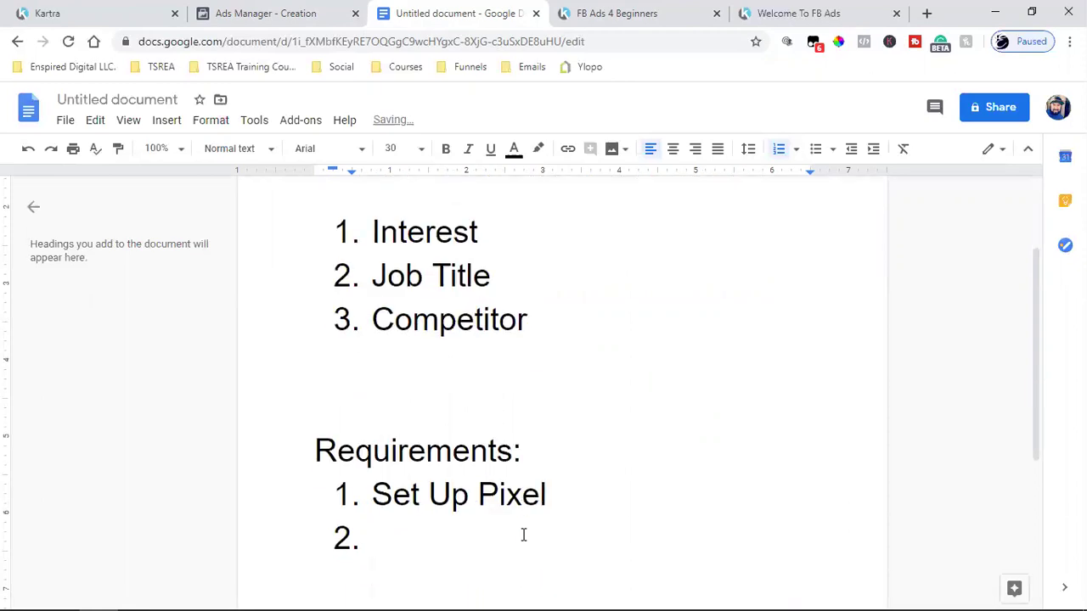
{"action": "type", "text": "Set "}
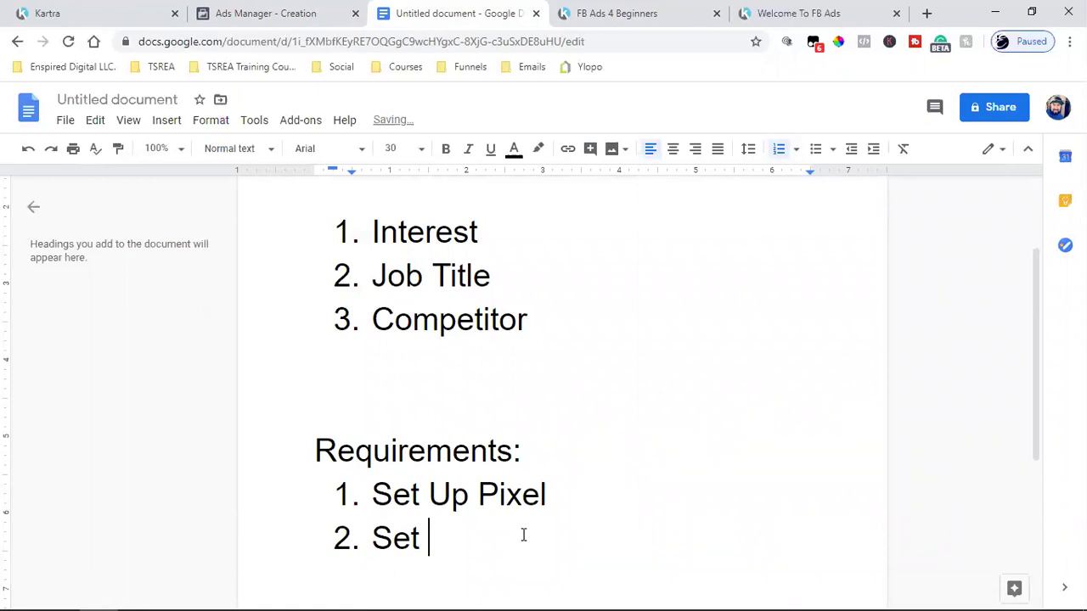
{"action": "type", "text": "Up Custom"}
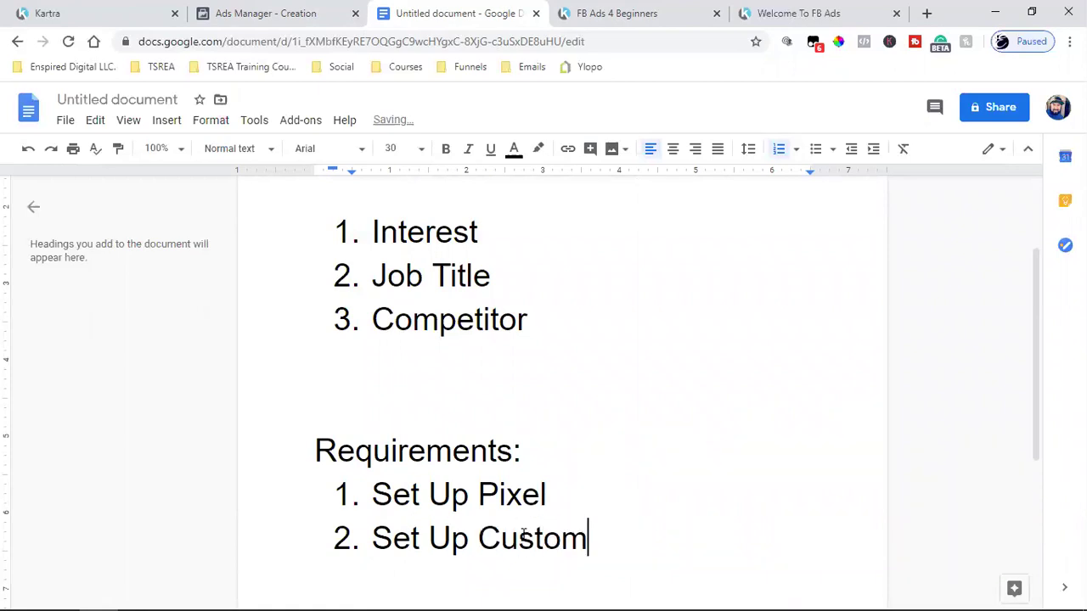
{"action": "type", "text": " V"}
{"action": "key", "text": "BackSpace"}
{"action": "type", "text": "Convers"}
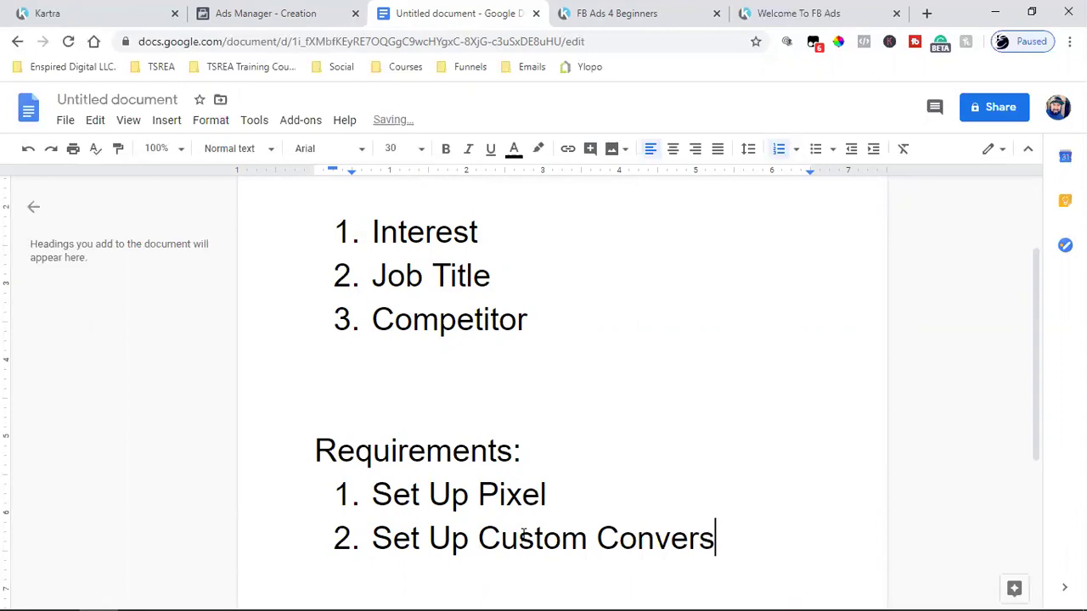
{"action": "type", "text": "ions"}
{"action": "key", "text": "Return"}
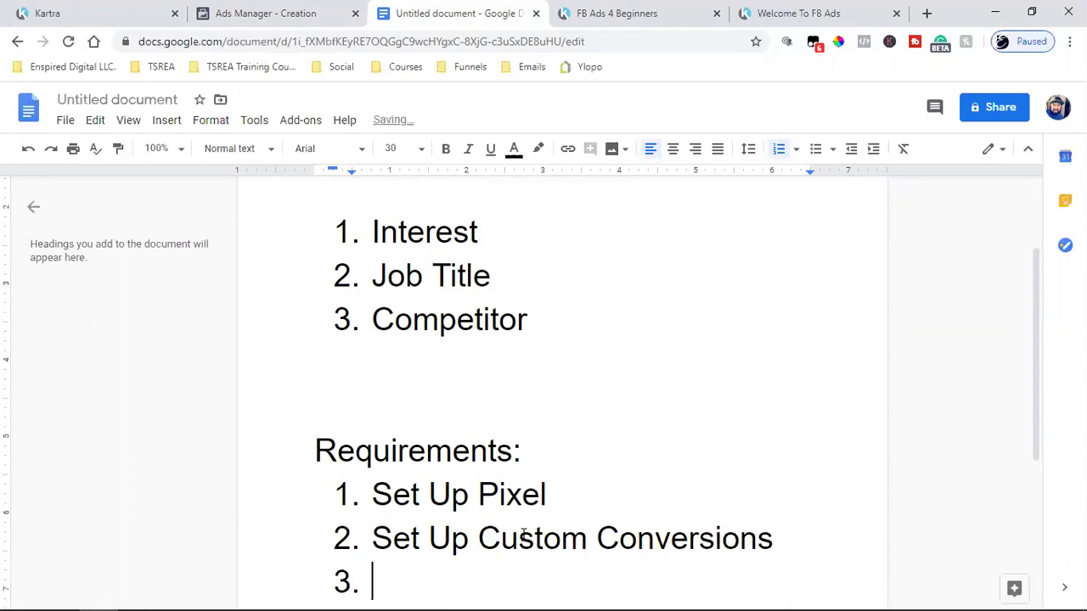
{"action": "type", "text": "Set Up "}
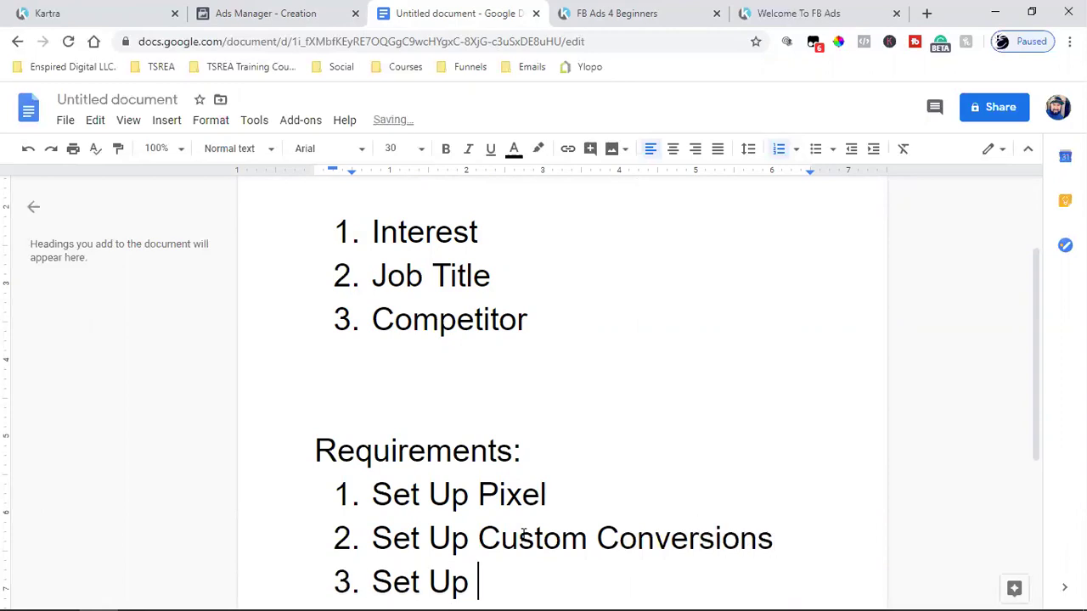
{"action": "type", "text": "Costum "}
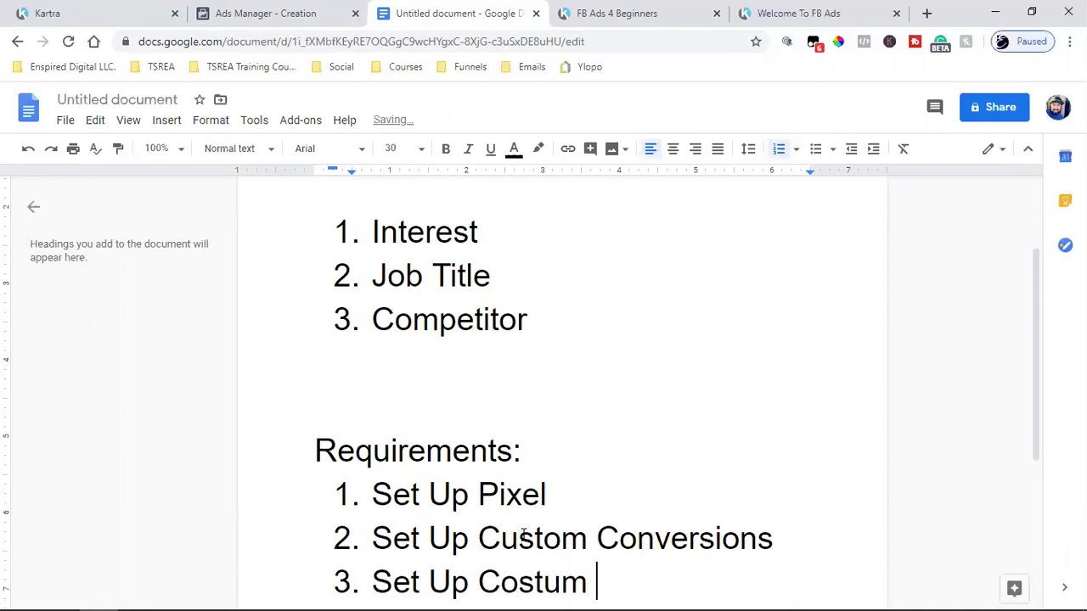
{"action": "type", "text": "Audiences"}
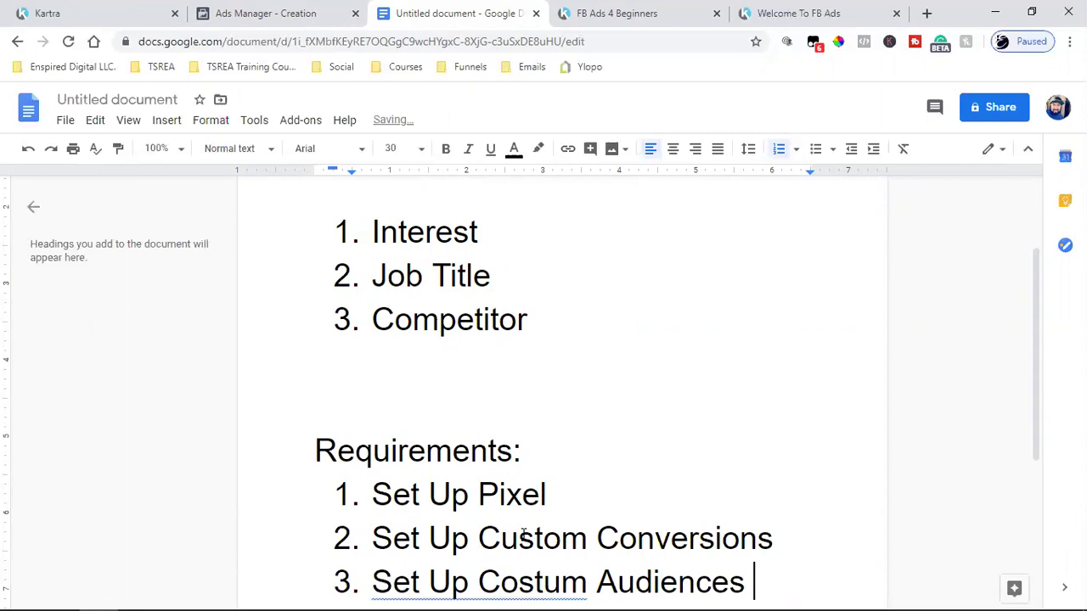
Correct the misspelled 'Costum' to 'Custom' in the third requirement
{"action": "left_click", "coordinate": [535, 582]}
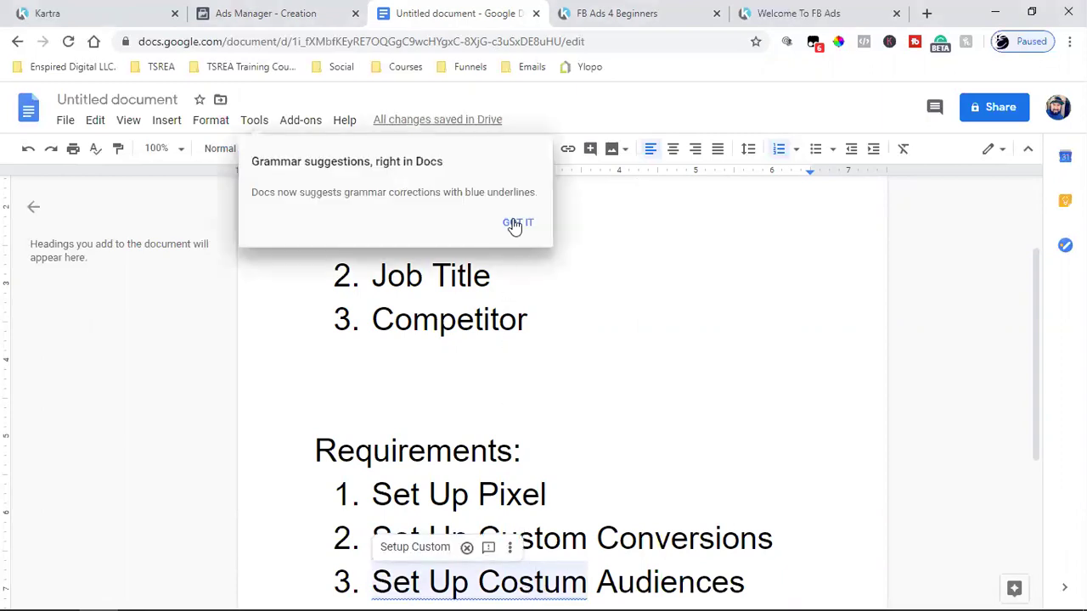
{"action": "left_click", "coordinate": [517, 224]}
{"action": "left_click", "coordinate": [520, 582]}
{"action": "key", "text": "BackSpace"}
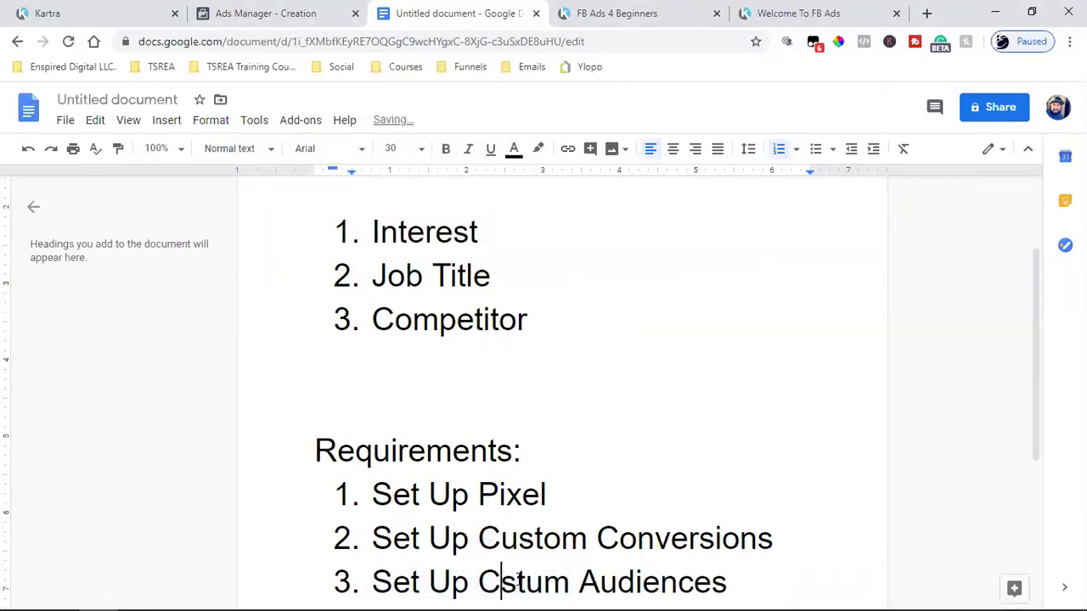
{"action": "type", "text": "u"}
{"action": "left_click_drag", "start_coordinate": [584, 595], "coordinate": [517, 539]}
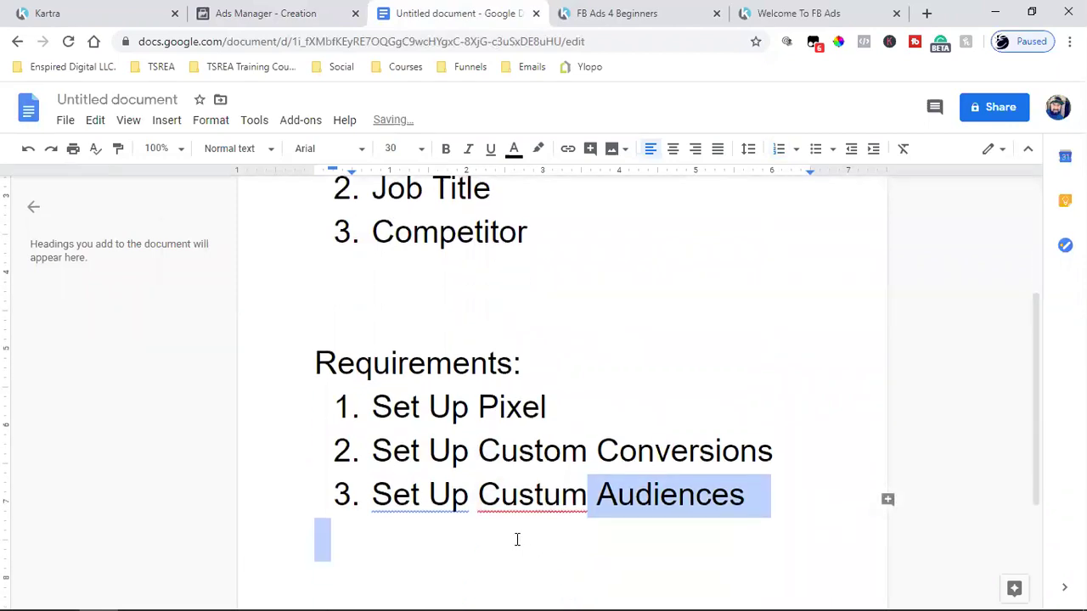
{"action": "left_click", "coordinate": [564, 495]}
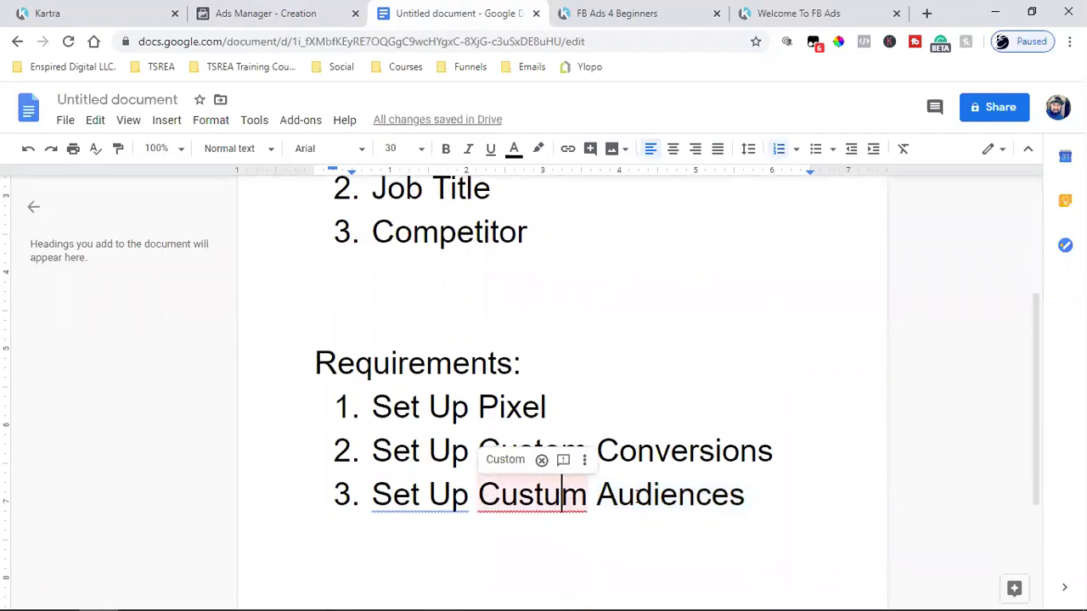
{"action": "left_click", "coordinate": [492, 459]}
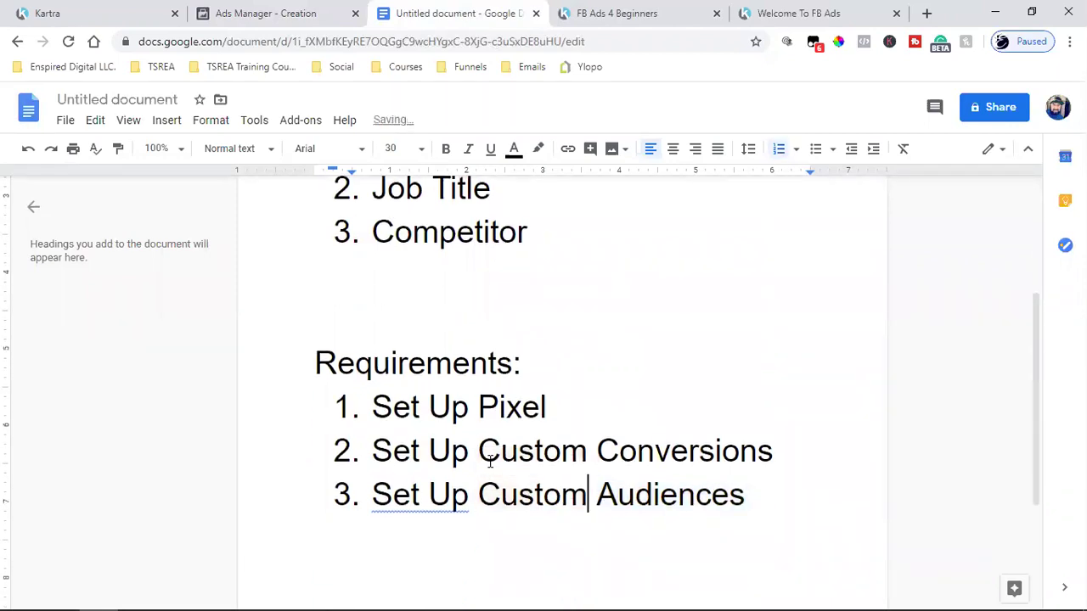
Make the Requirements: heading bold
{"action": "triple_click", "coordinate": [376, 363]}
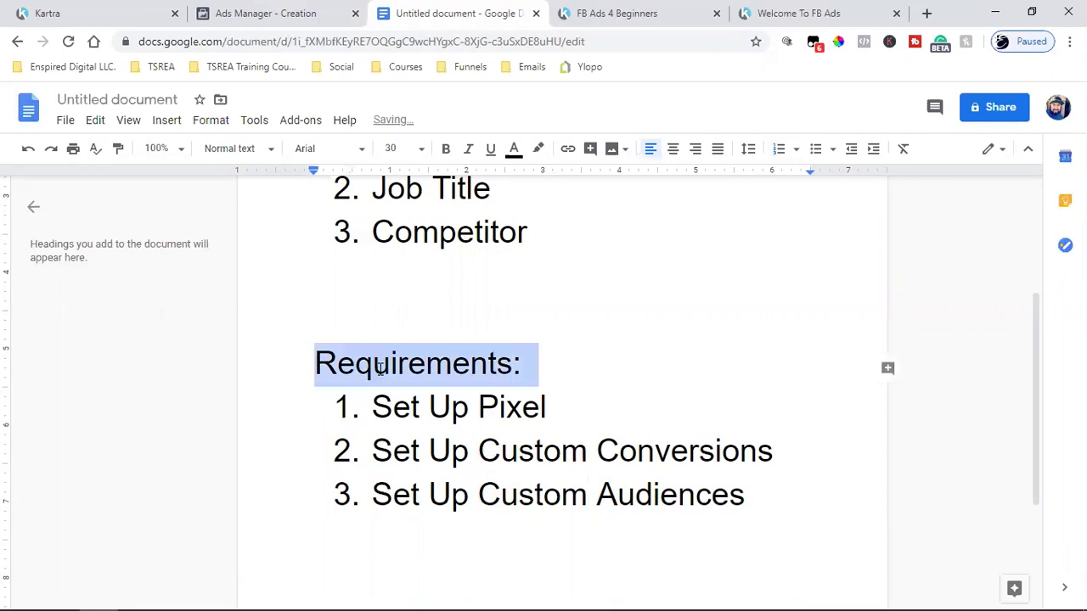
{"action": "left_click", "coordinate": [445, 149]}
{"action": "scroll", "coordinate": [527, 303], "scroll_direction": "up", "scroll_amount": 2}
{"action": "scroll", "coordinate": [493, 359], "scroll_direction": "up", "scroll_amount": 1}
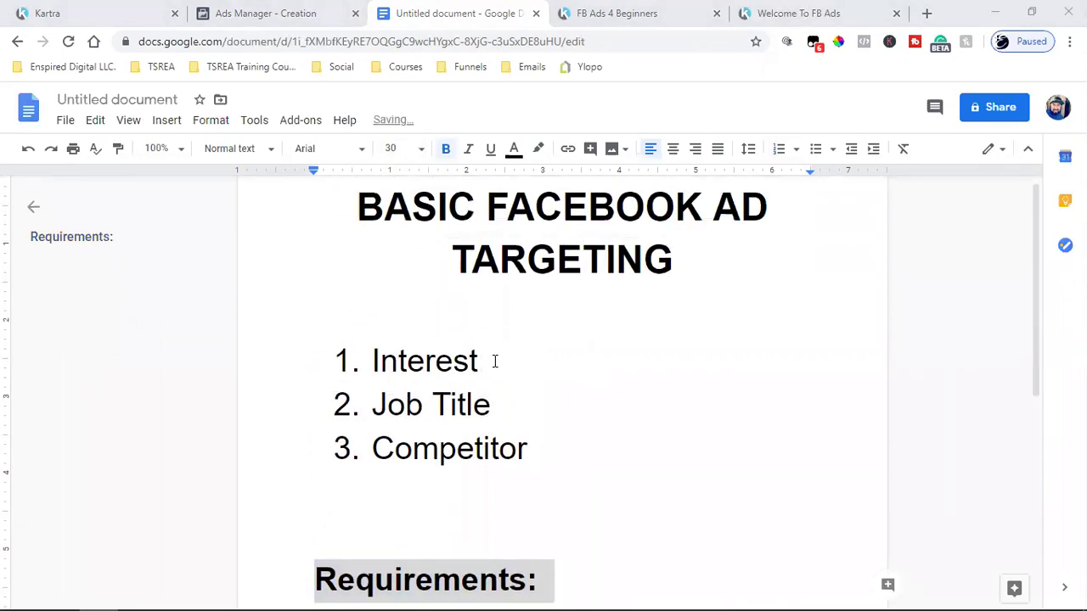
{"action": "scroll", "coordinate": [483, 366], "scroll_direction": "down", "scroll_amount": 4}
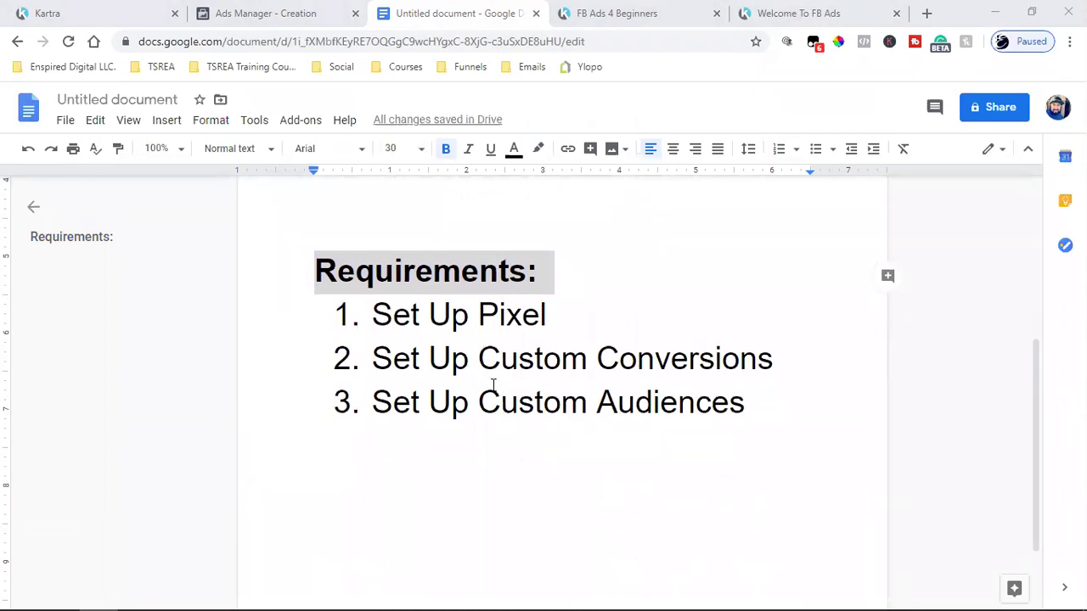
{"action": "scroll", "coordinate": [840, 403], "scroll_direction": "up", "scroll_amount": 2}
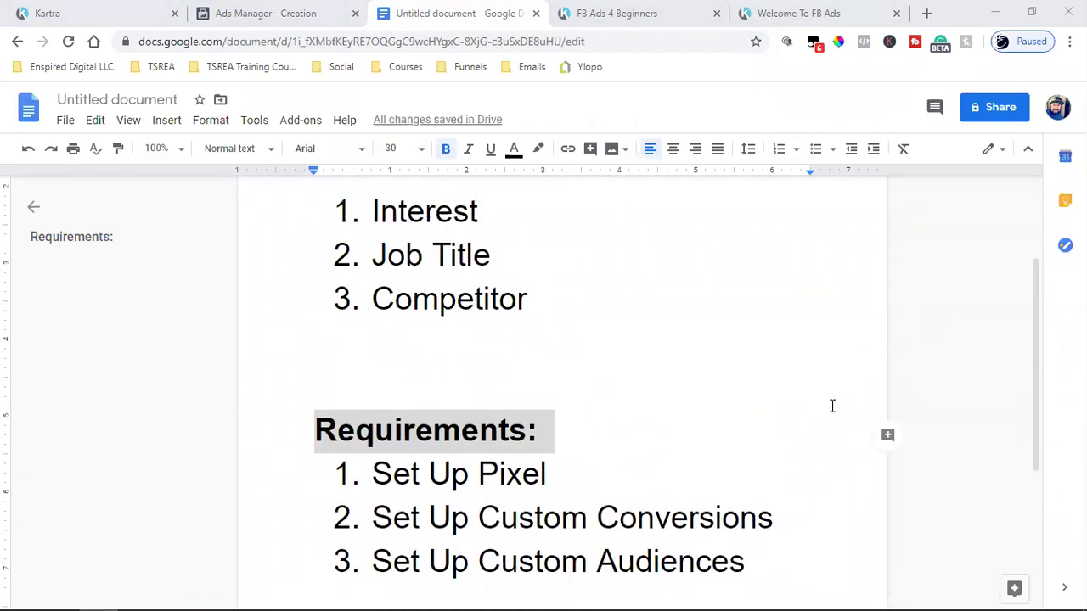
{"action": "scroll", "coordinate": [830, 406], "scroll_direction": "down", "scroll_amount": 2}
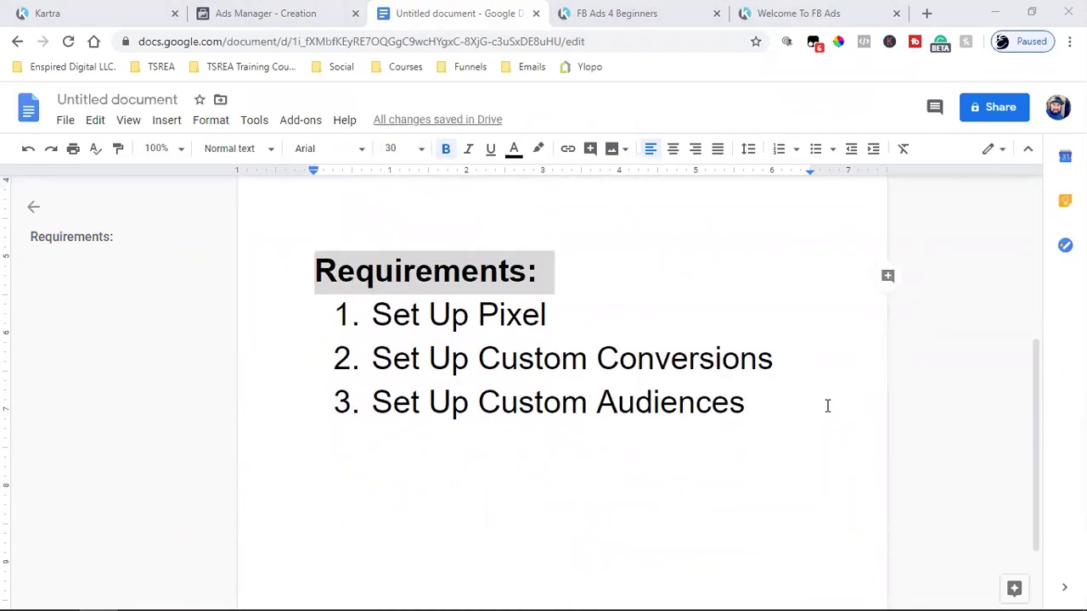
Use Facebook Pixel Helper to confirm the Welcome To FB Ads page fires the Fb Ads 4 Beginners pixel
{"action": "left_click", "coordinate": [777, 12]}
{"action": "scroll", "coordinate": [626, 315], "scroll_direction": "down", "scroll_amount": 4}
{"action": "scroll", "coordinate": [626, 314], "scroll_direction": "up", "scroll_amount": 4}
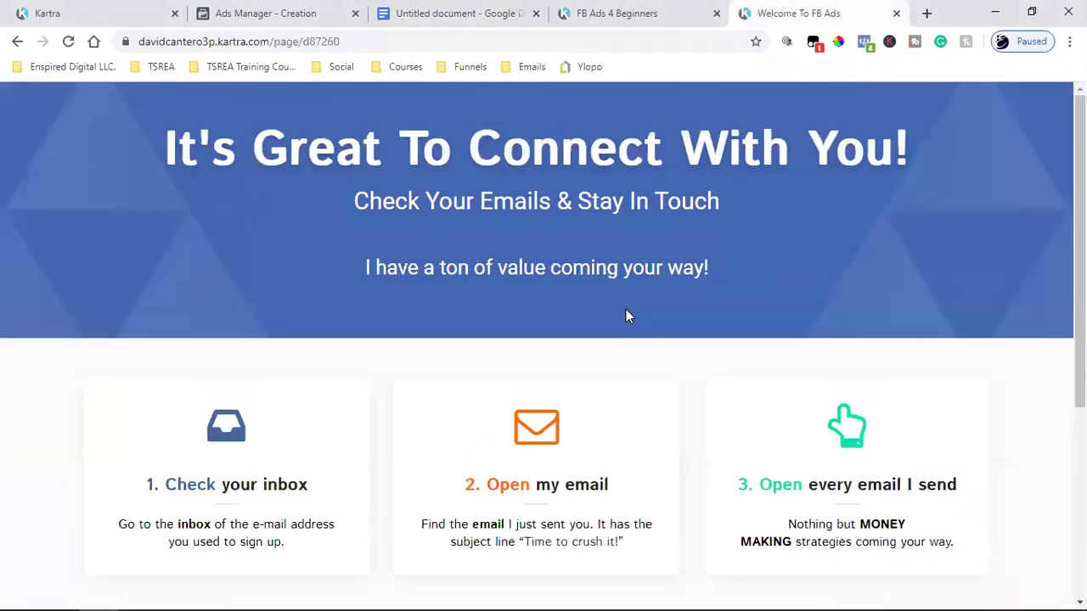
{"action": "scroll", "coordinate": [611, 322], "scroll_direction": "down", "scroll_amount": 4}
{"action": "scroll", "coordinate": [600, 328], "scroll_direction": "up", "scroll_amount": 4}
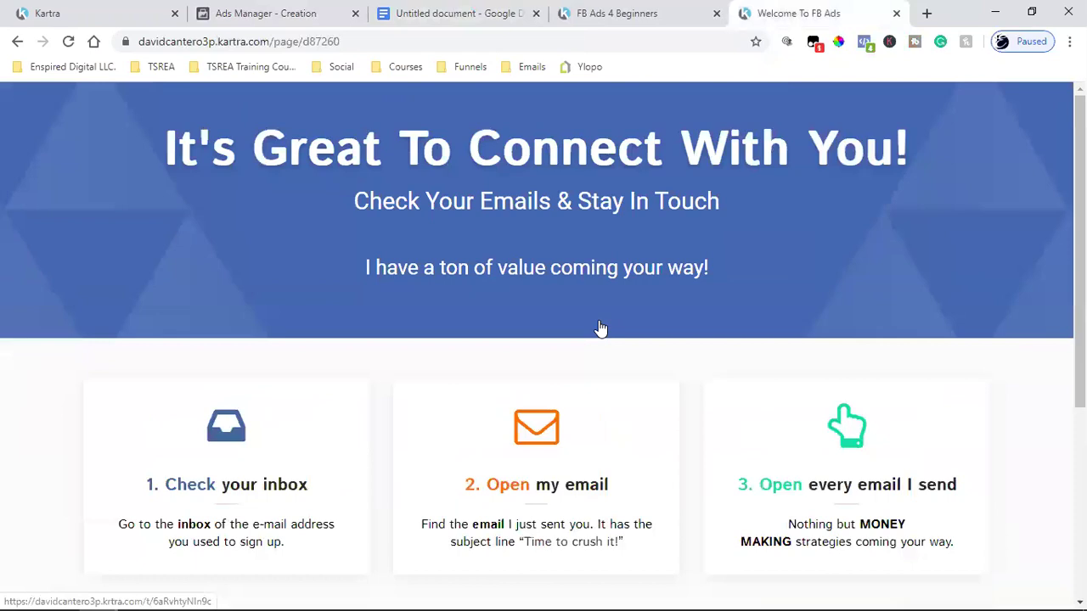
{"action": "left_click", "coordinate": [603, 10]}
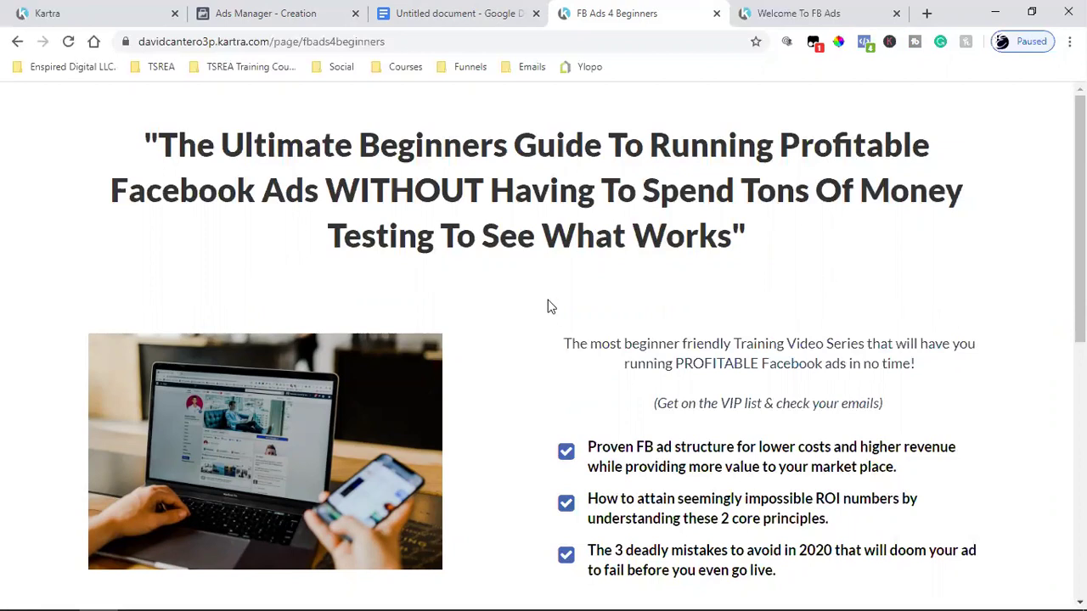
{"action": "left_click", "coordinate": [754, 12]}
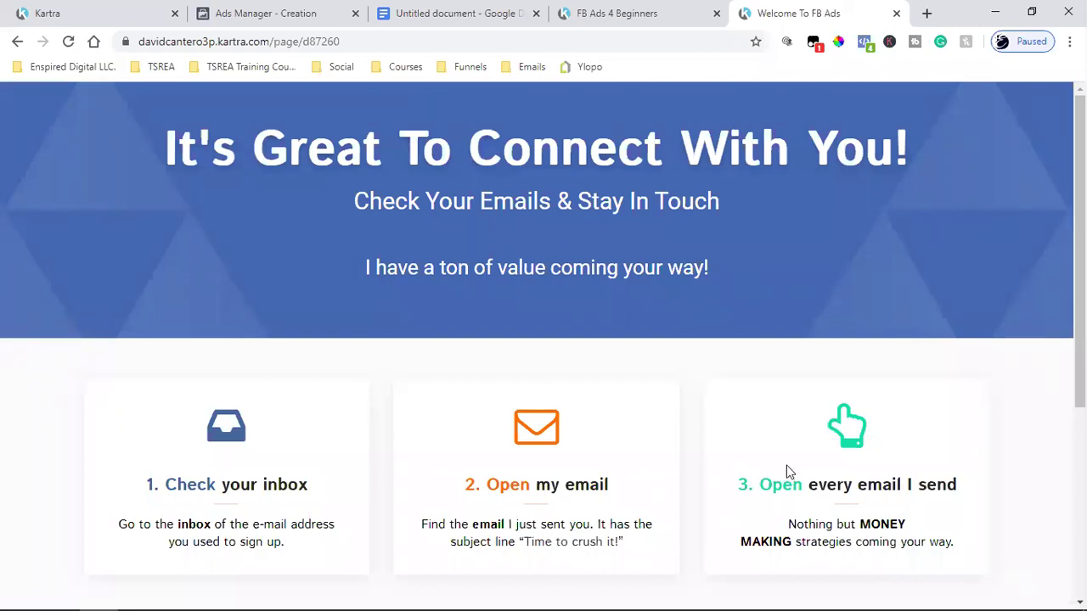
{"action": "left_click", "coordinate": [864, 42]}
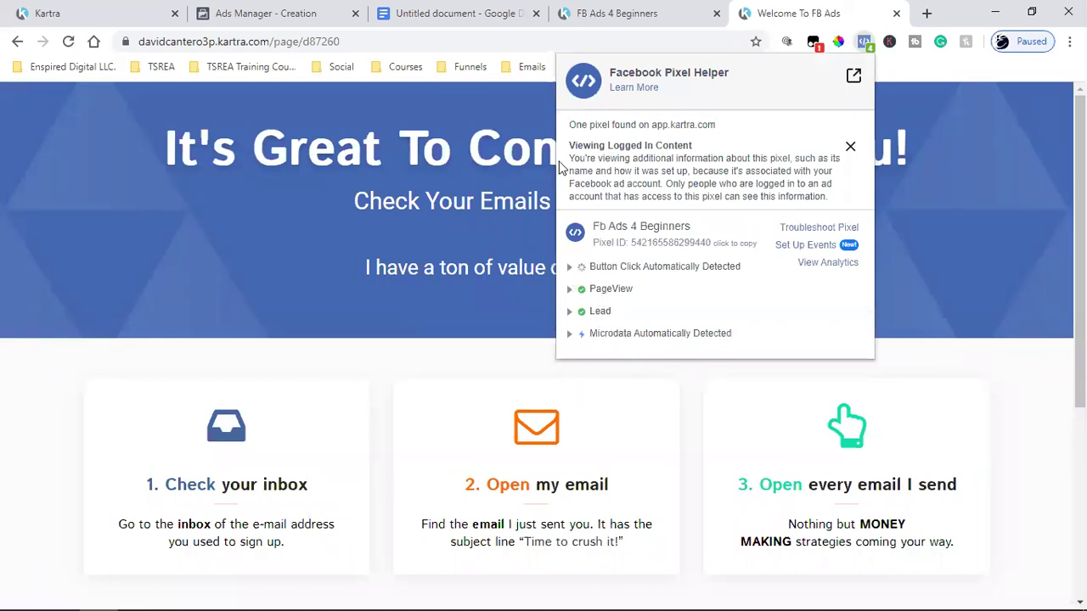
{"action": "left_click", "coordinate": [432, 13]}
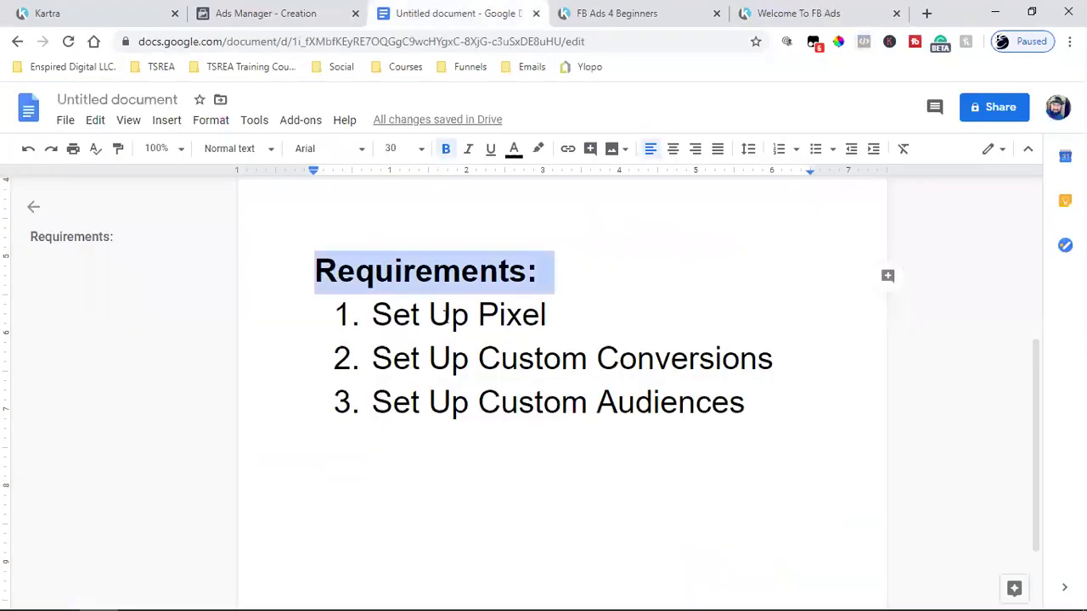
{"action": "triple_click", "coordinate": [421, 259]}
{"action": "scroll", "coordinate": [645, 442], "scroll_direction": "up", "scroll_amount": 4}
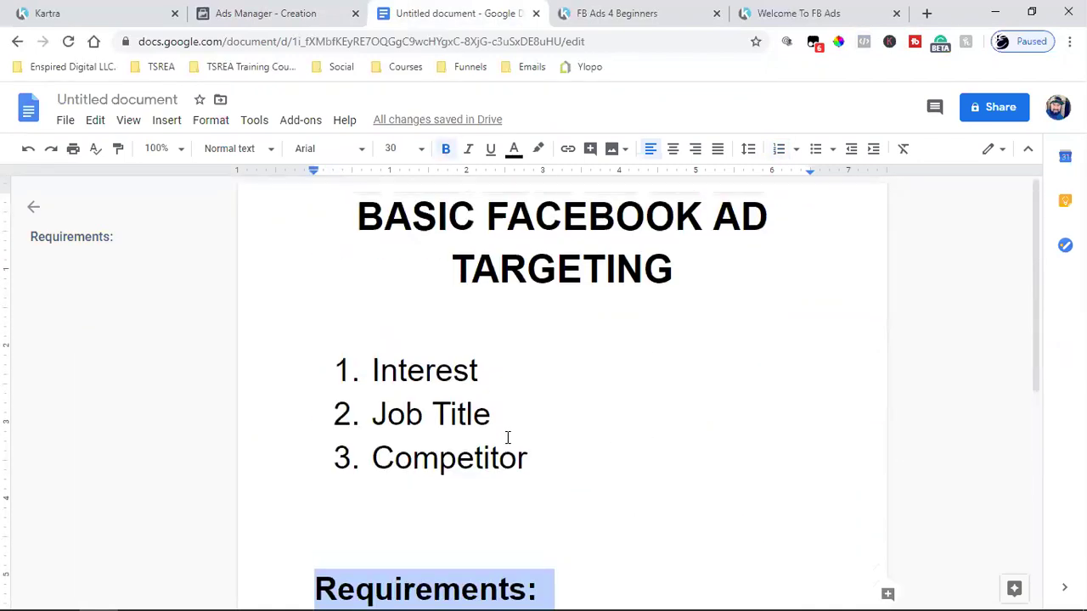
{"action": "left_click", "coordinate": [544, 450]}
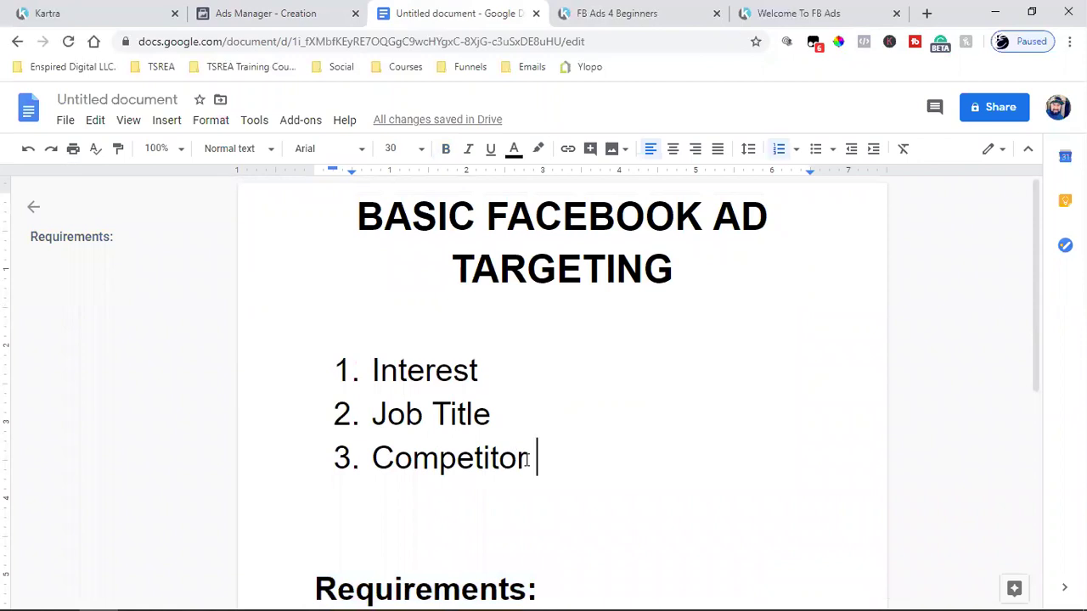
View the Detailed Targeting interest's info card and the 10,000,000 potential reach in Ads Manager
{"action": "left_click", "coordinate": [278, 10]}
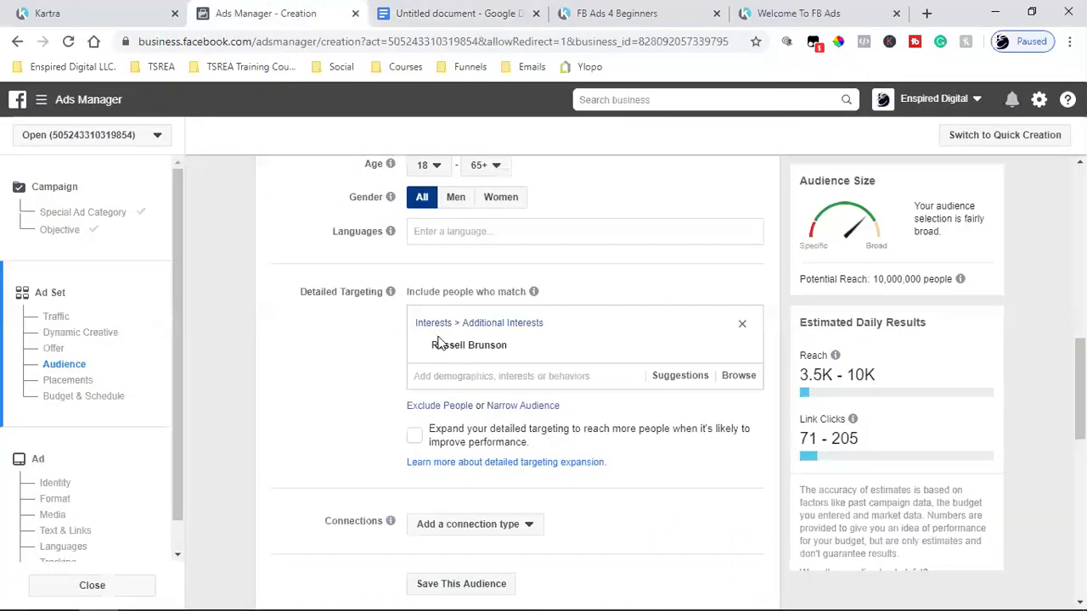
{"action": "mouse_move", "coordinate": [444, 344]}
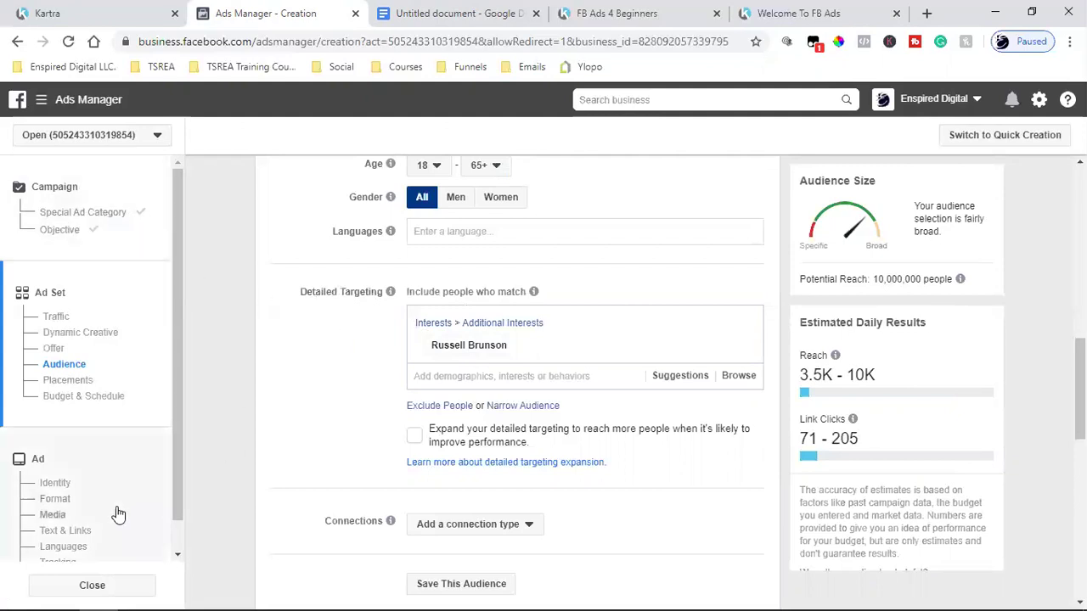
{"action": "scroll", "coordinate": [102, 522], "scroll_direction": "down", "scroll_amount": 1}
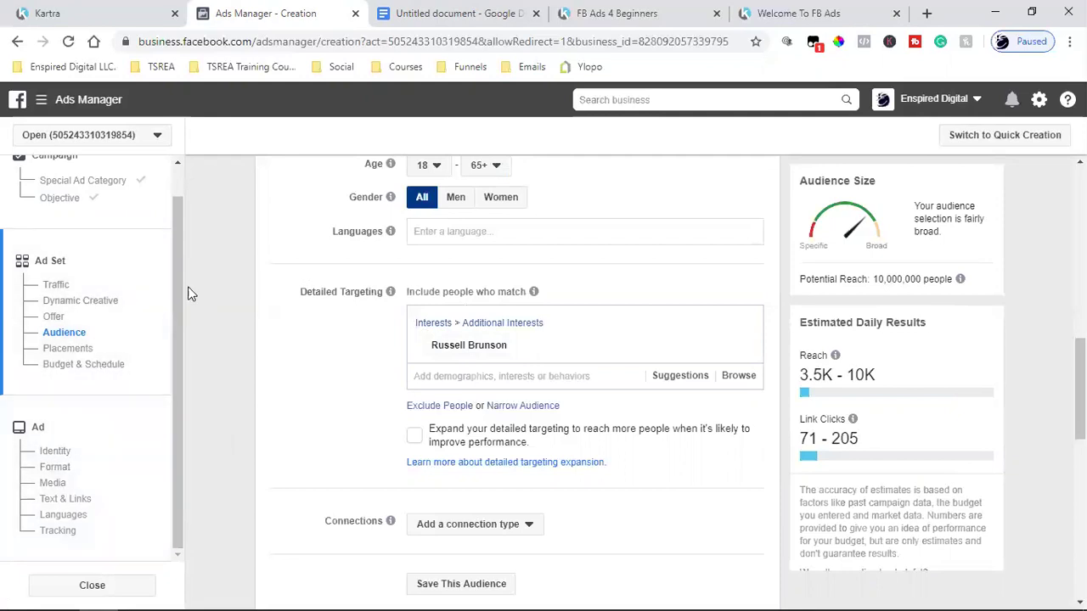
Review the Requirements list in the Google Doc, then scroll back to the targeting types
{"action": "mouse_move", "coordinate": [479, 357]}
{"action": "left_click", "coordinate": [473, 10]}
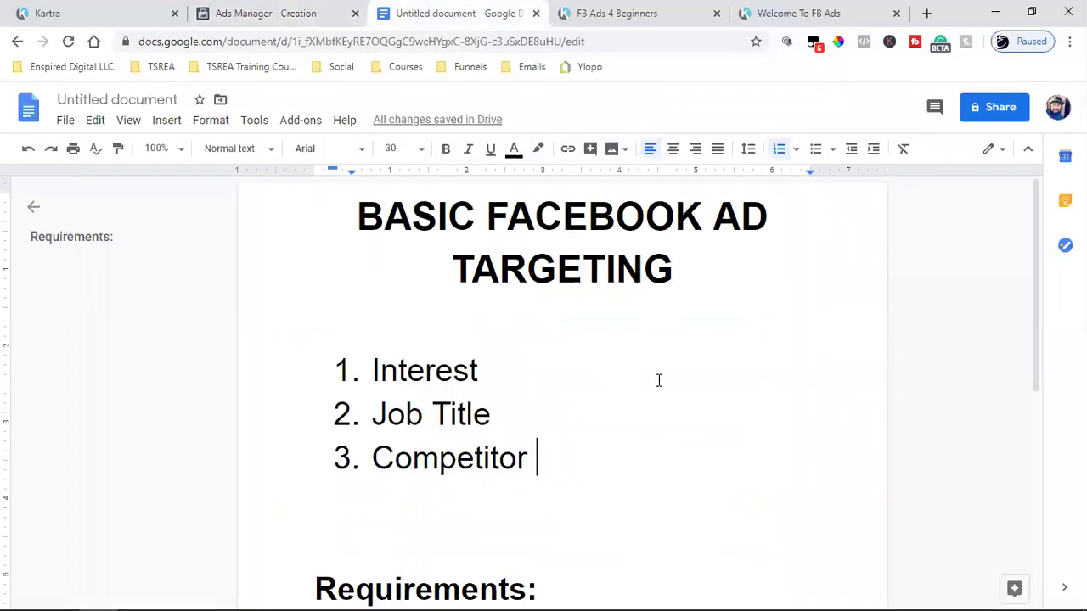
{"action": "scroll", "coordinate": [658, 381], "scroll_direction": "down", "scroll_amount": 3}
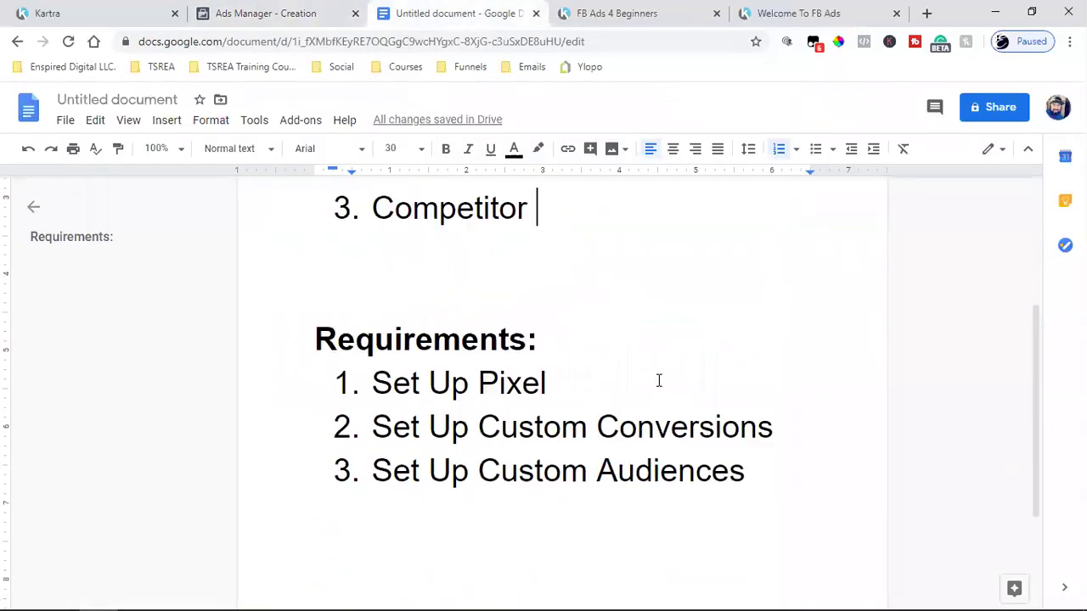
{"action": "scroll", "coordinate": [658, 381], "scroll_direction": "down", "scroll_amount": 1}
{"action": "left_click_drag", "start_coordinate": [404, 270], "coordinate": [565, 329]}
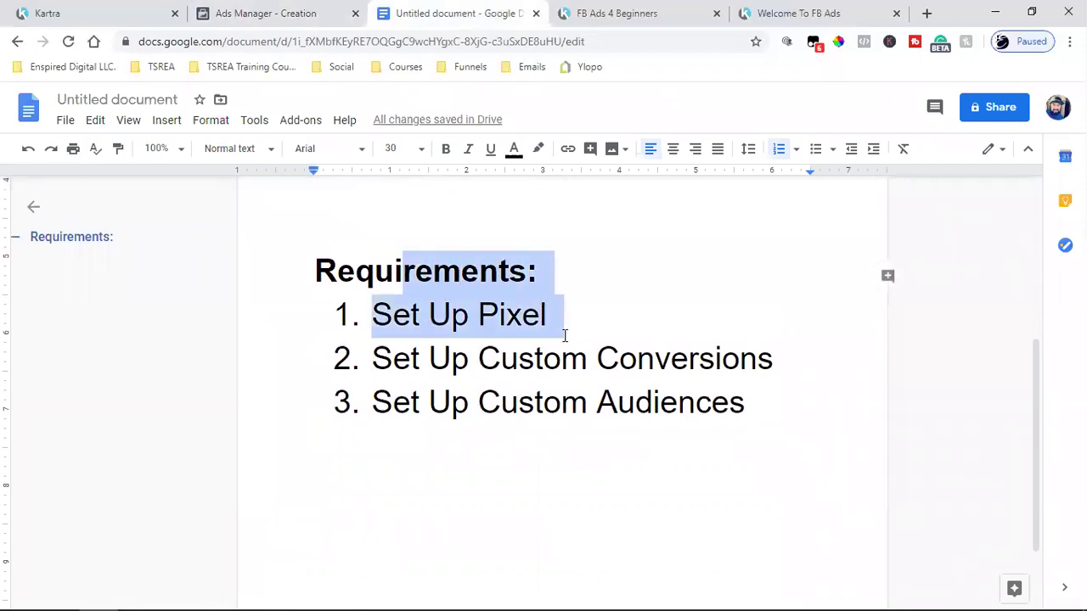
{"action": "left_click", "coordinate": [603, 369]}
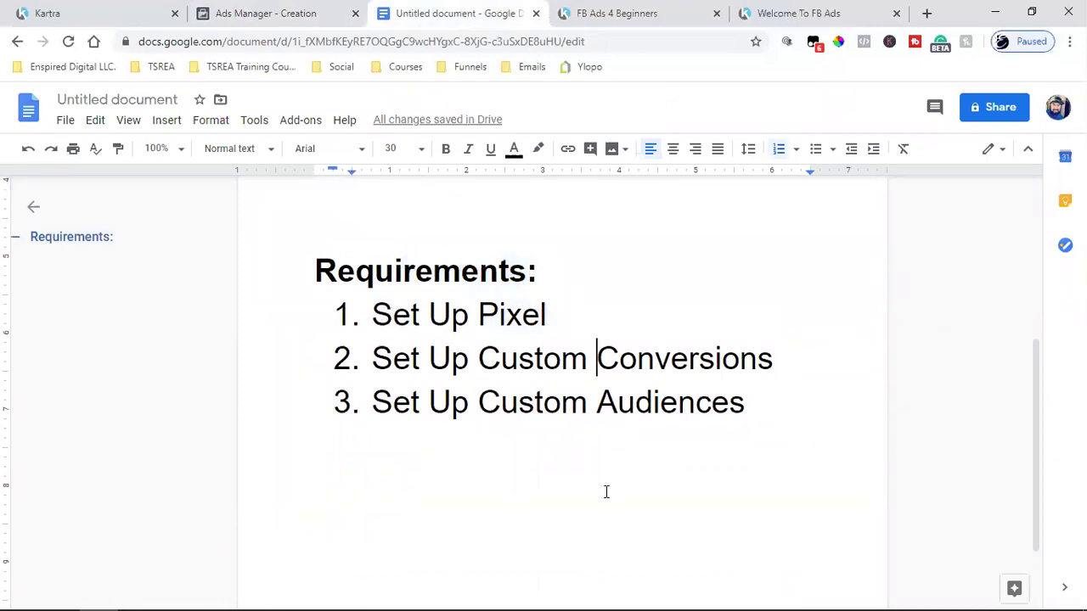
{"action": "scroll", "coordinate": [639, 358], "scroll_direction": "up", "scroll_amount": 4}
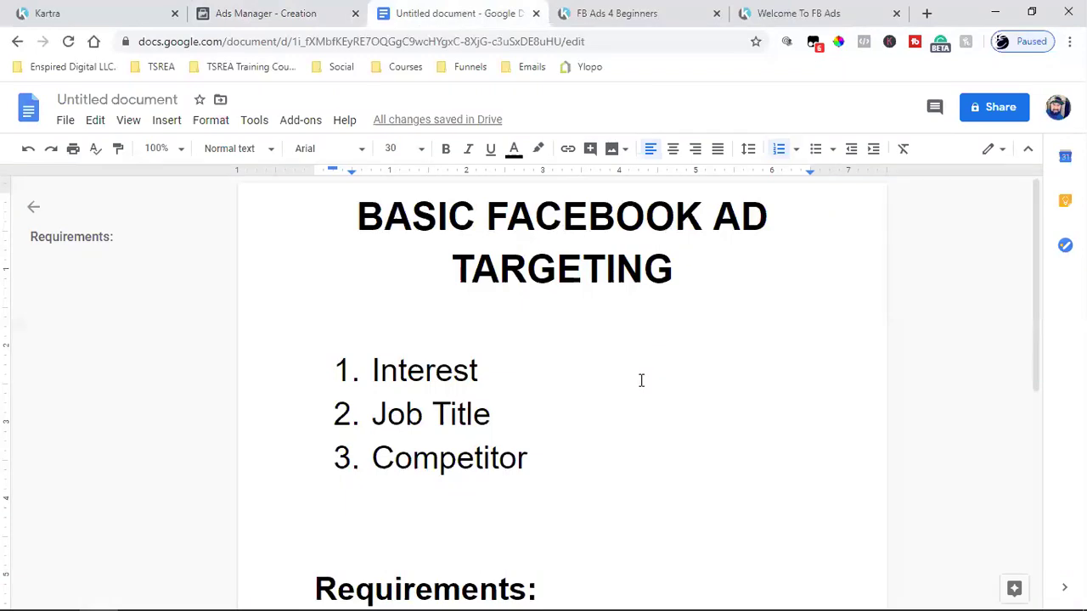